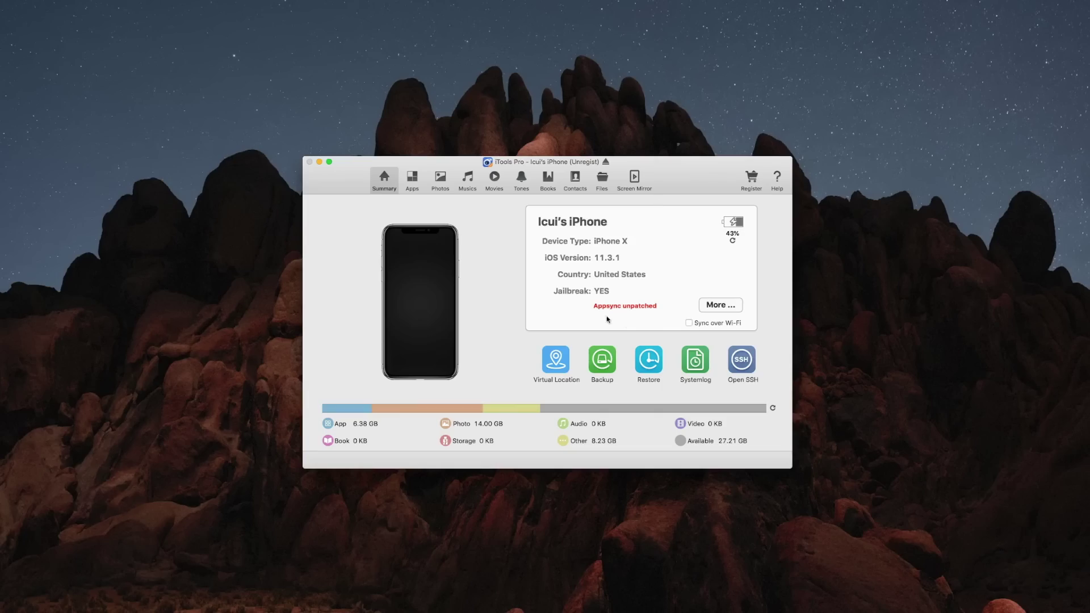
# Browse the phone's user file system to vWallpaper2 > Videos, showing Wave.mp4 and electricblue.mp4
pyautogui.moveTo(700, 181)
pyautogui.mouseDown()
pyautogui.moveTo(713, 191)
pyautogui.moveTo(689, 177)
pyautogui.mouseUp()
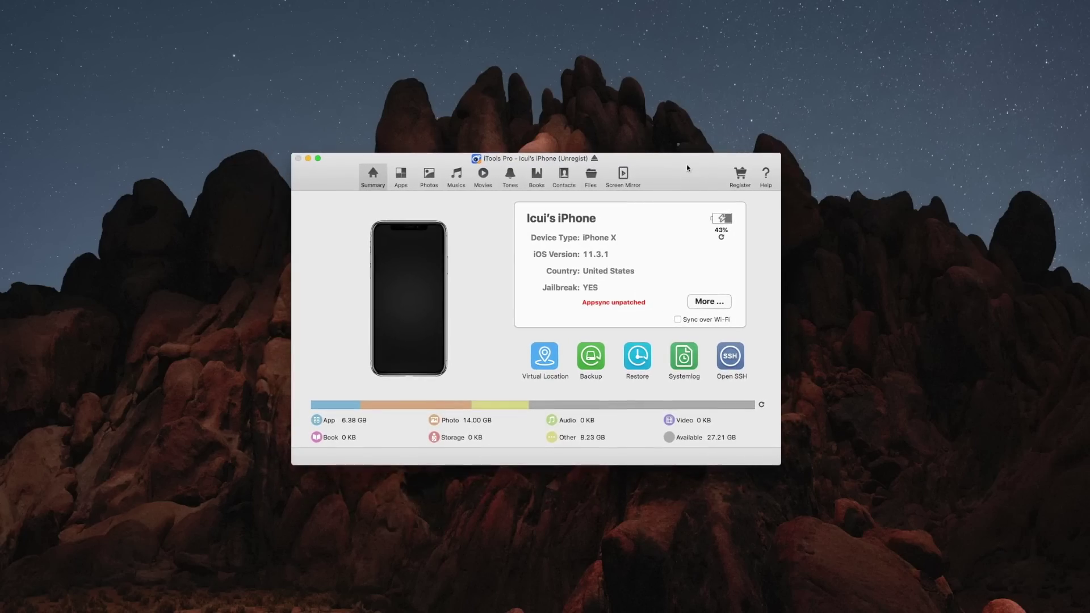
pyautogui.click(591, 176)
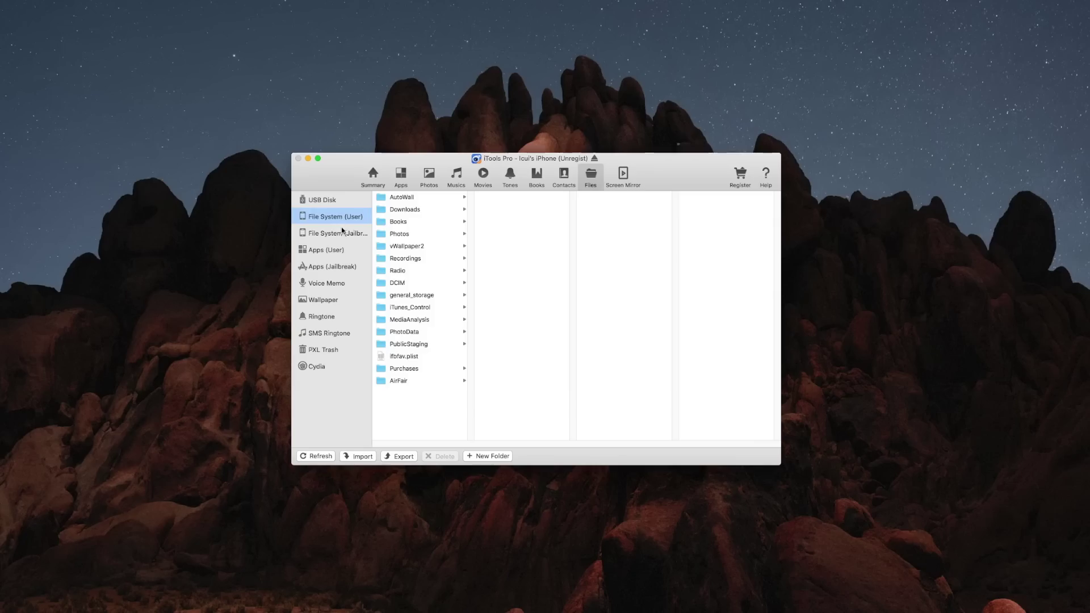
pyautogui.click(342, 232)
pyautogui.scroll(-3, 399, 254)
pyautogui.scroll(5, 417, 333)
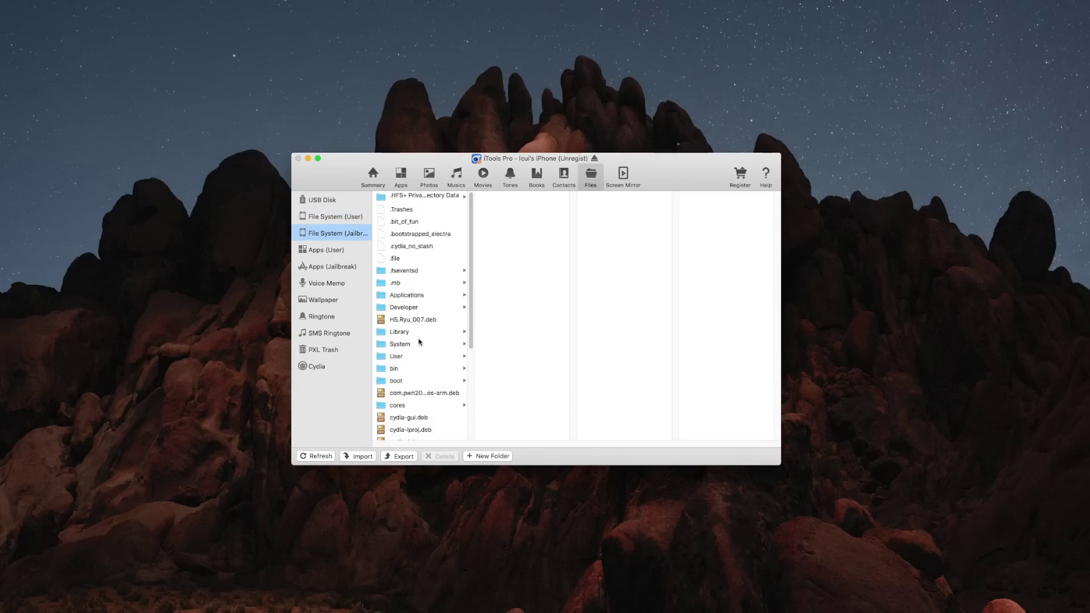
pyautogui.click(330, 219)
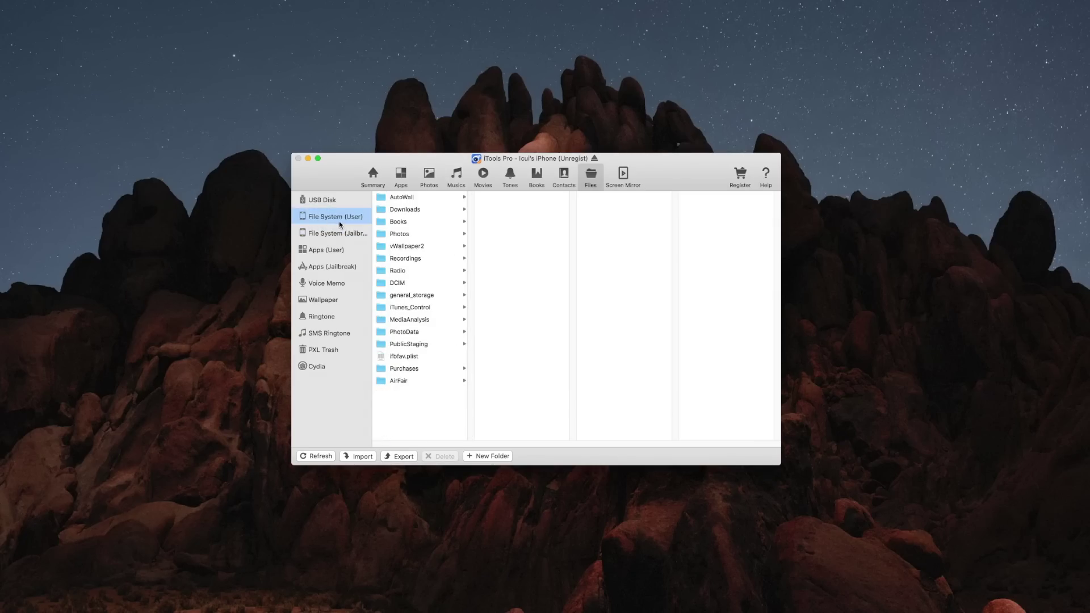
pyautogui.click(405, 248)
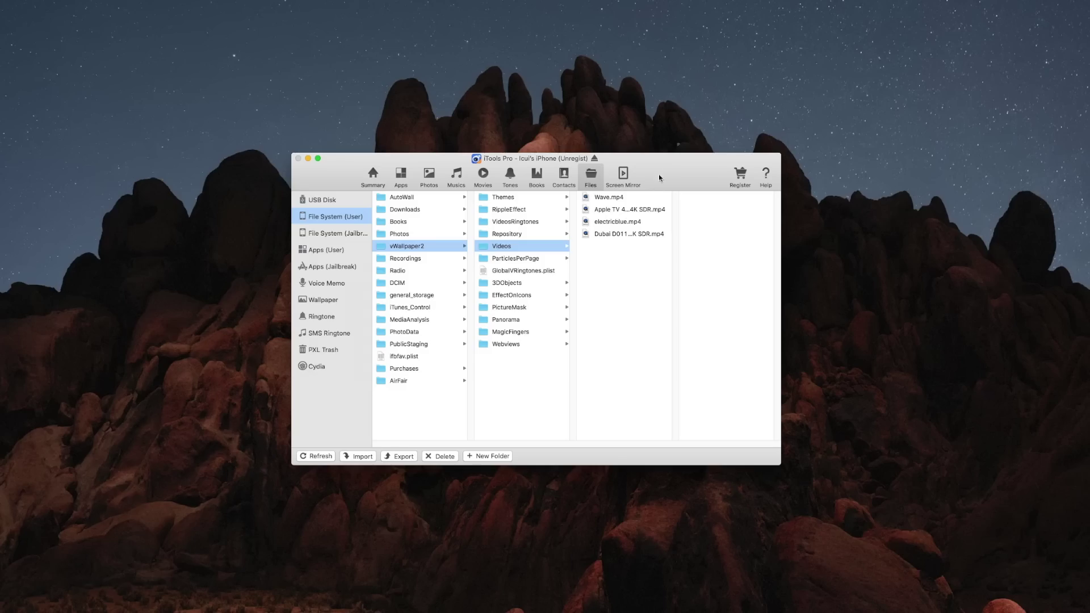
pyautogui.moveTo(664, 170); pyautogui.dragTo(446, 164)
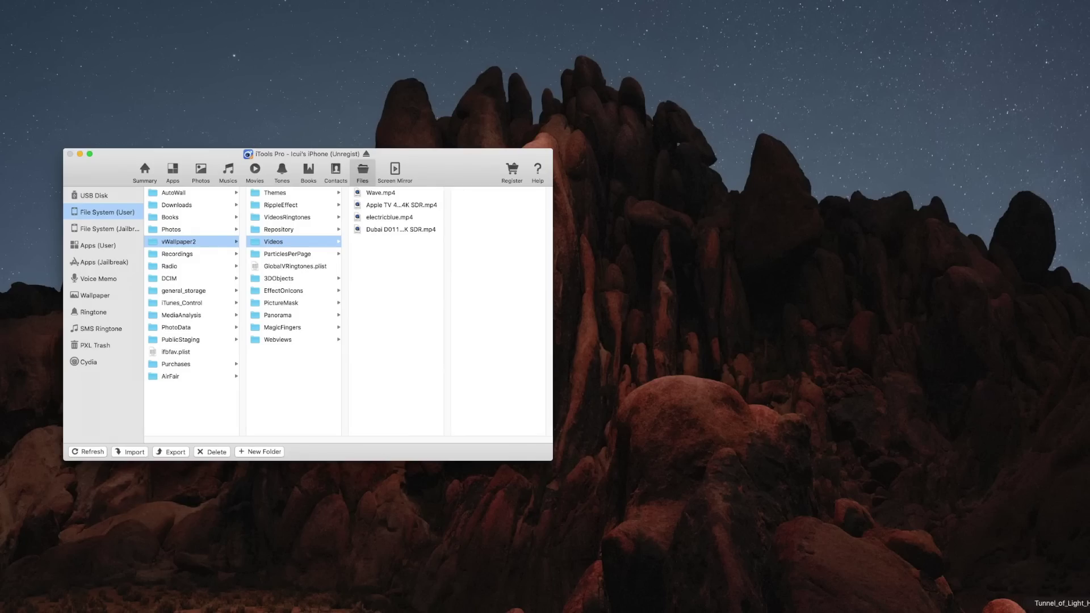
# Download the first Tunnel_of_light video from the Tunnel_of_Light_High_Res Google Drive folder
pyautogui.press('super+Tab')
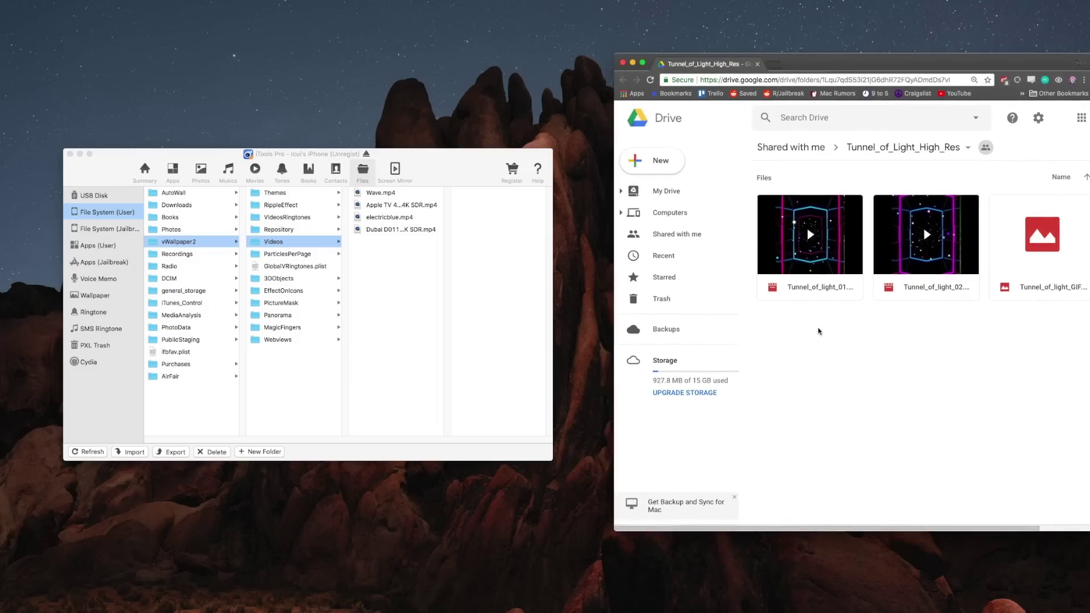
pyautogui.moveTo(861, 67); pyautogui.dragTo(856, 62)
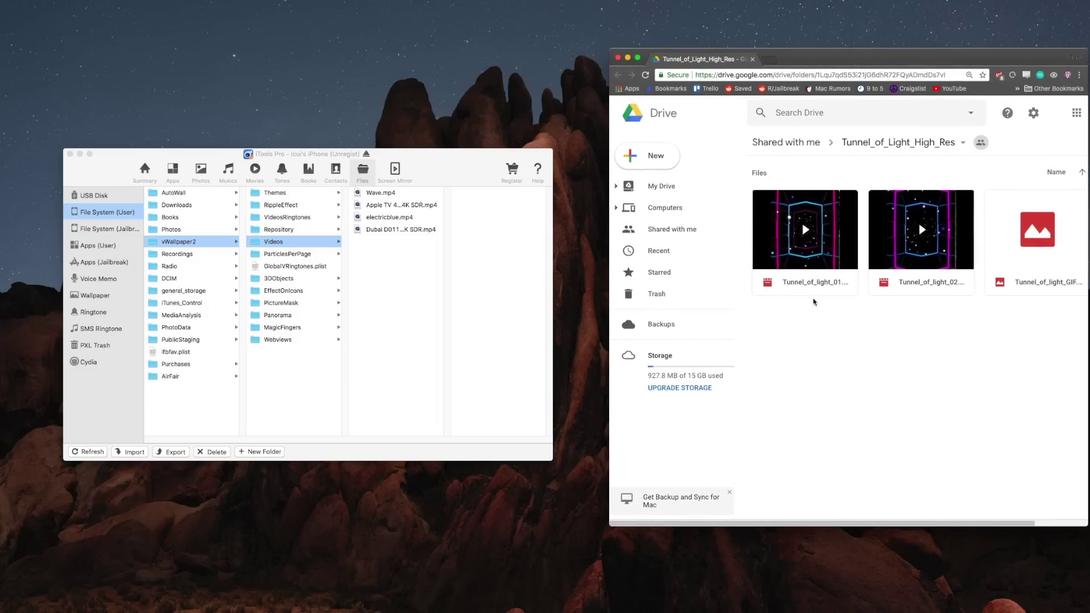
pyautogui.rightClick(829, 285)
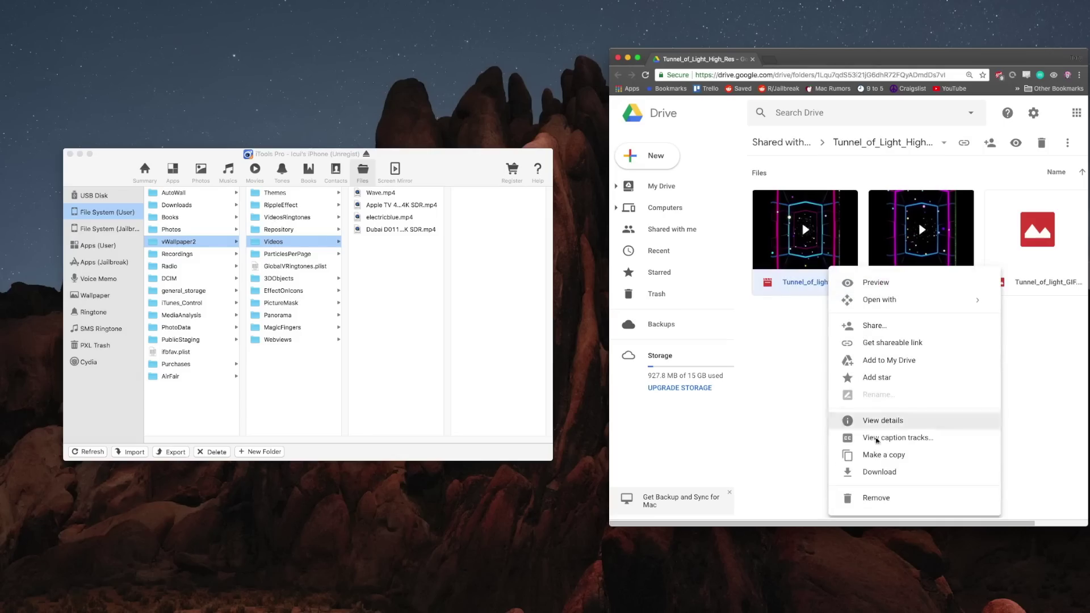
pyautogui.click(866, 472)
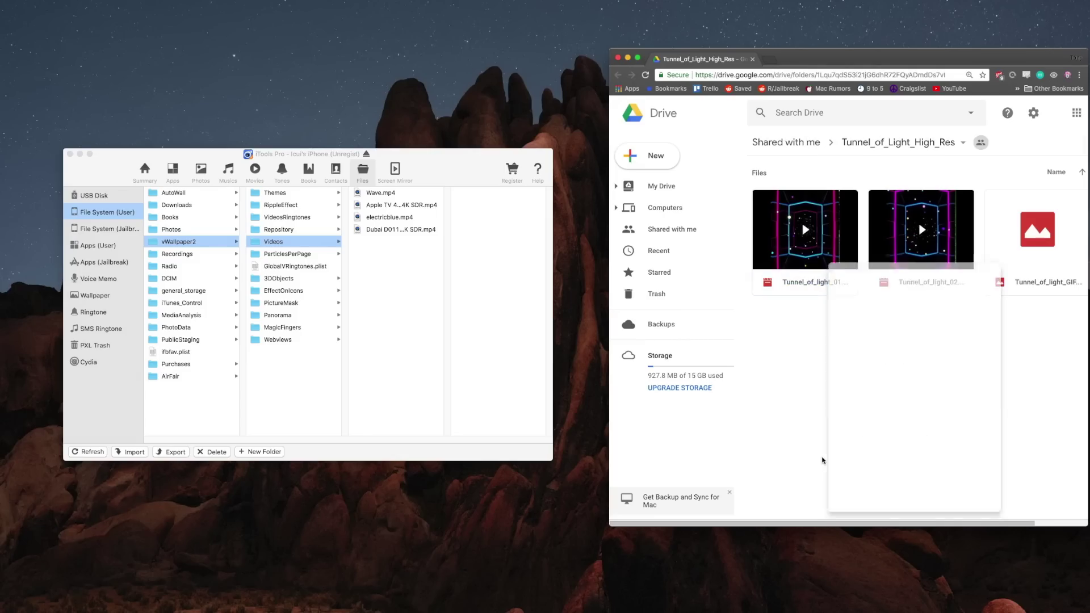
# Copy Tunnel_of_light_01.mp4 from Finder into the phone's Videos folder, continuing under the free trial
pyautogui.click(628, 59)
pyautogui.moveTo(926, 122); pyautogui.dragTo(928, 130)
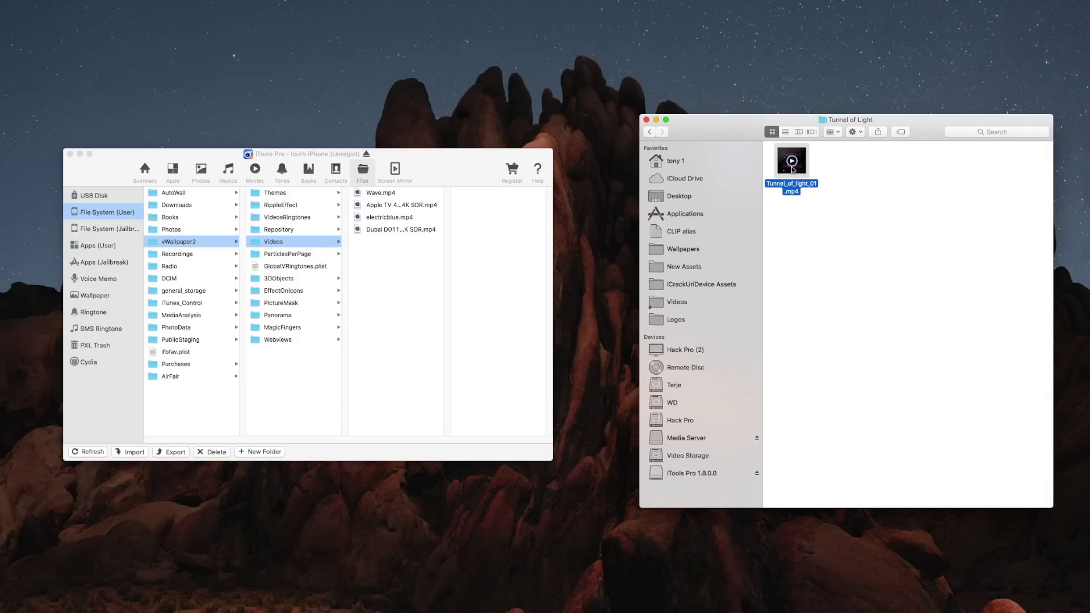
pyautogui.moveTo(795, 169); pyautogui.dragTo(391, 296)
pyautogui.moveTo(555, 117); pyautogui.dragTo(563, 292)
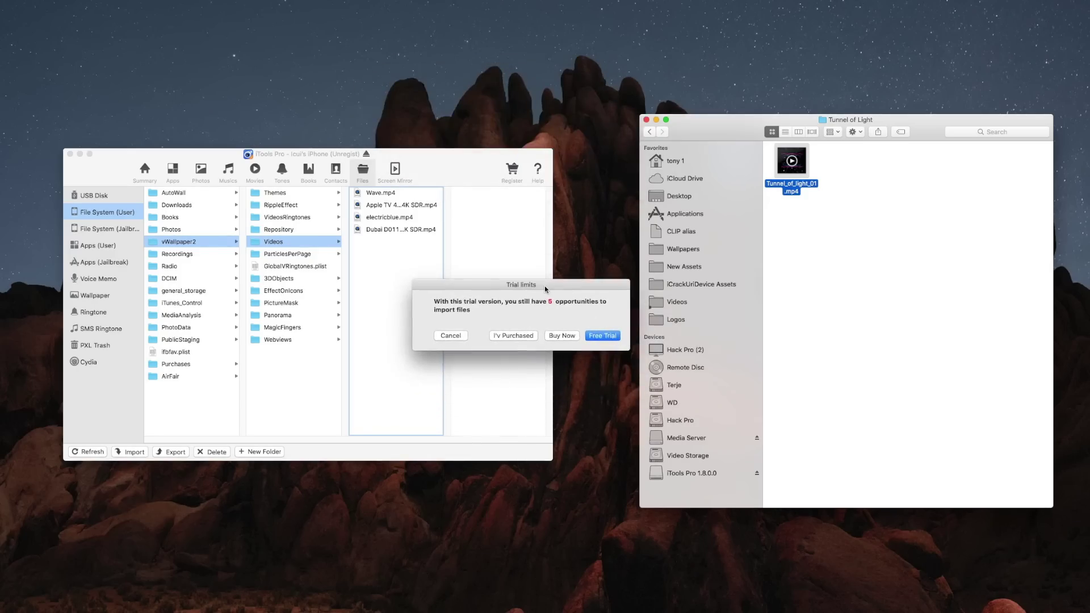
pyautogui.moveTo(546, 289); pyautogui.dragTo(547, 287)
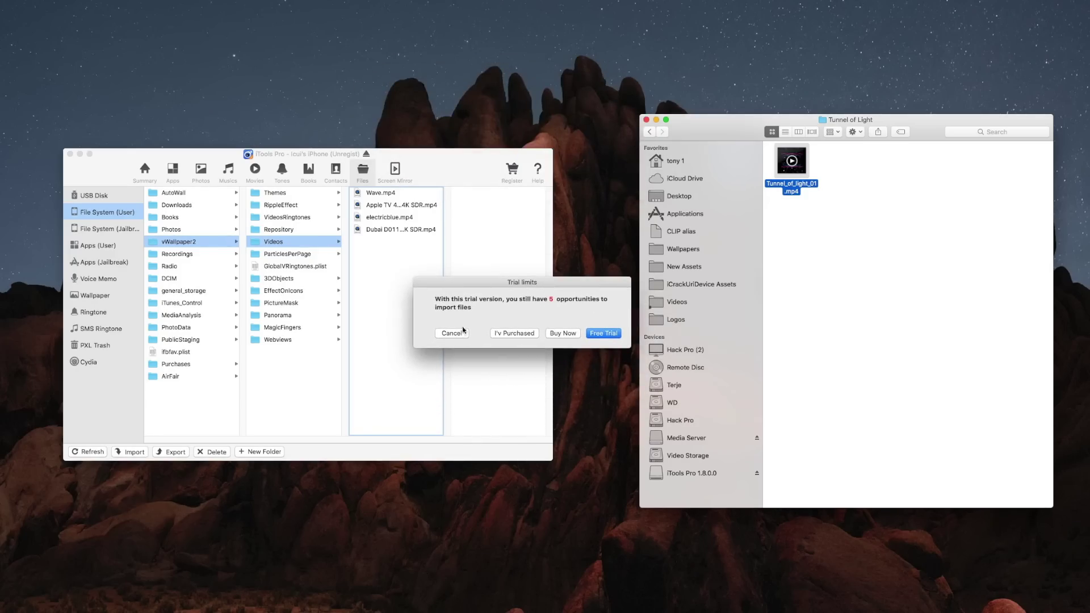
pyautogui.click(613, 336)
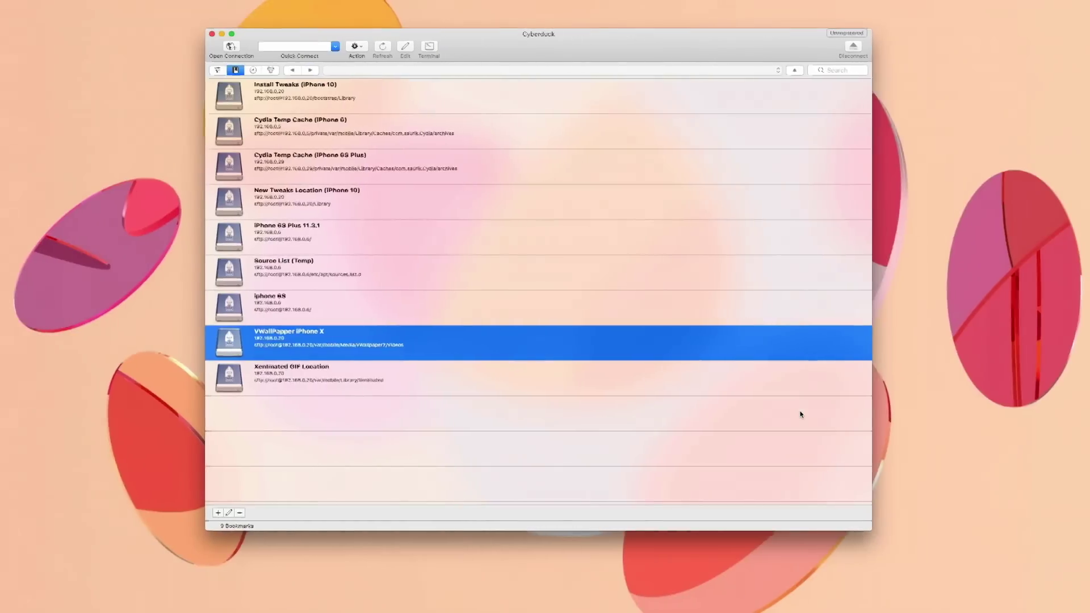
# Connect Cyberduck to the VWallPapper iPhone X bookmark to list the phone's Videos folder
pyautogui.moveTo(578, 49)
pyautogui.mouseDown()
pyautogui.moveTo(595, 55)
pyautogui.moveTo(584, 43)
pyautogui.mouseUp()
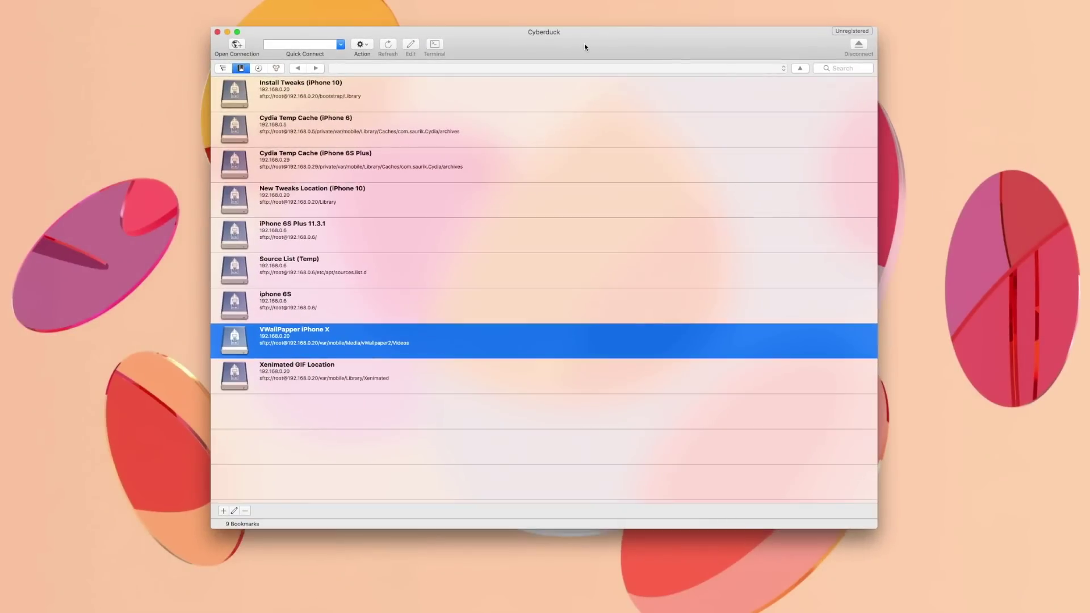
pyautogui.rightClick(398, 329)
pyautogui.click(331, 342)
pyautogui.rightClick(331, 341)
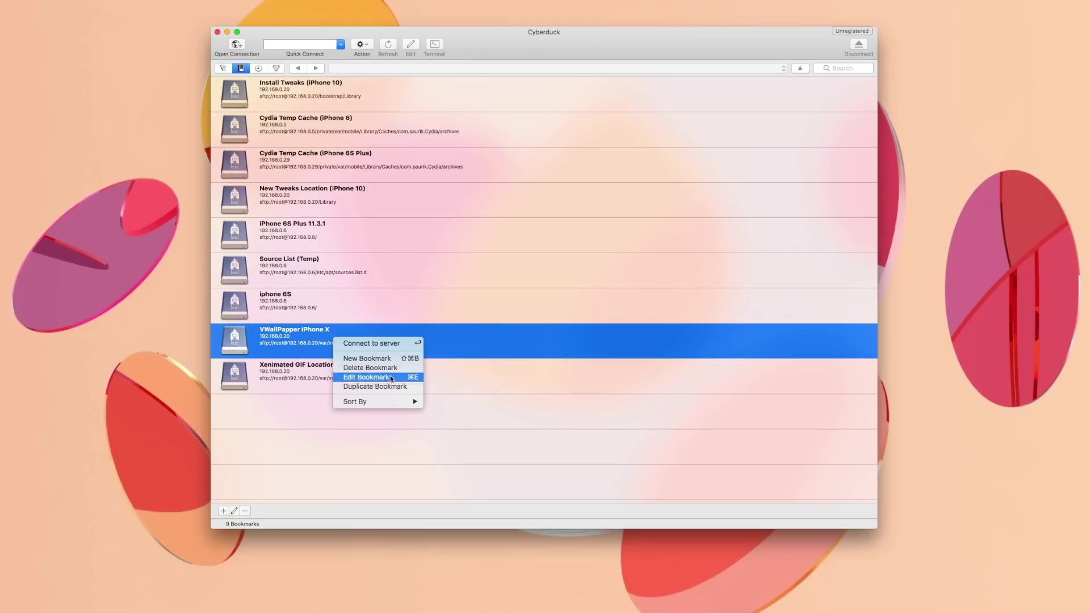
pyautogui.click(363, 343)
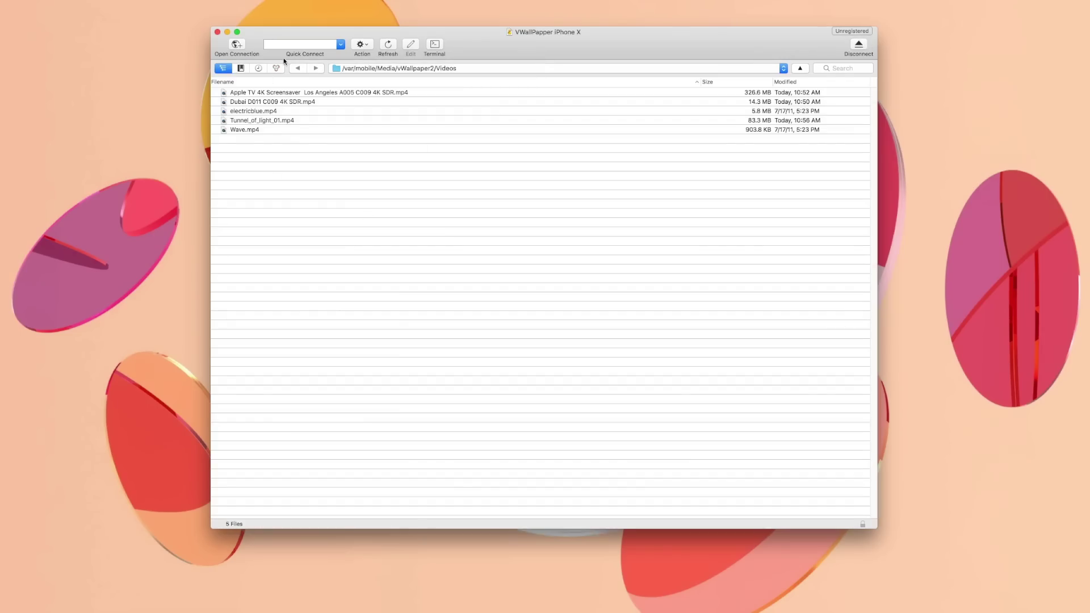
pyautogui.moveTo(532, 32); pyautogui.dragTo(517, 77)
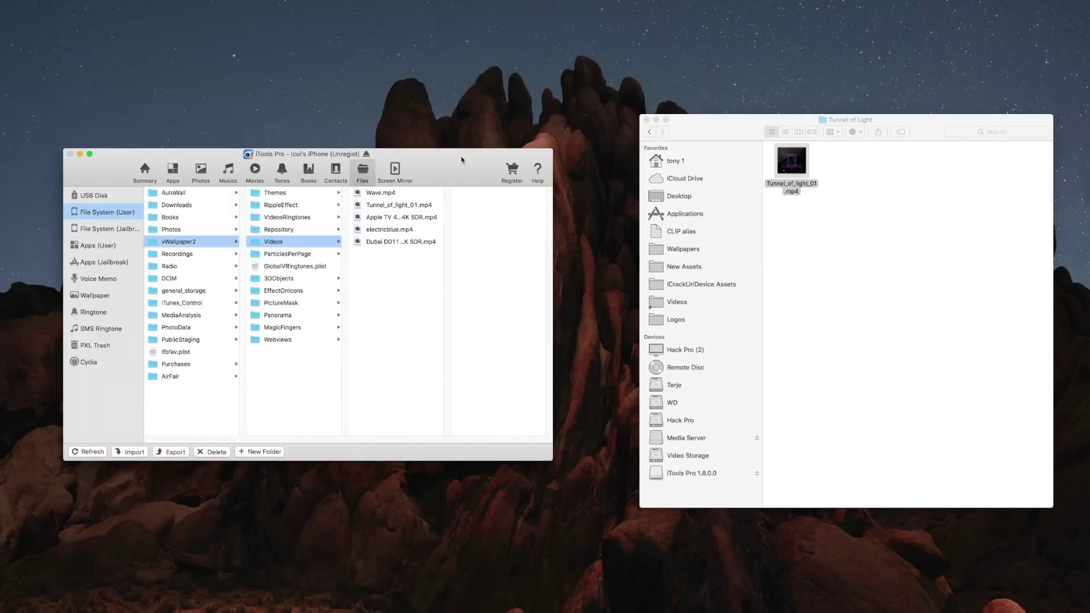
# Preview Tunnel_of_light_01.mp4 from Finder in Quick Look, then close the preview
pyautogui.moveTo(461, 160); pyautogui.dragTo(502, 199)
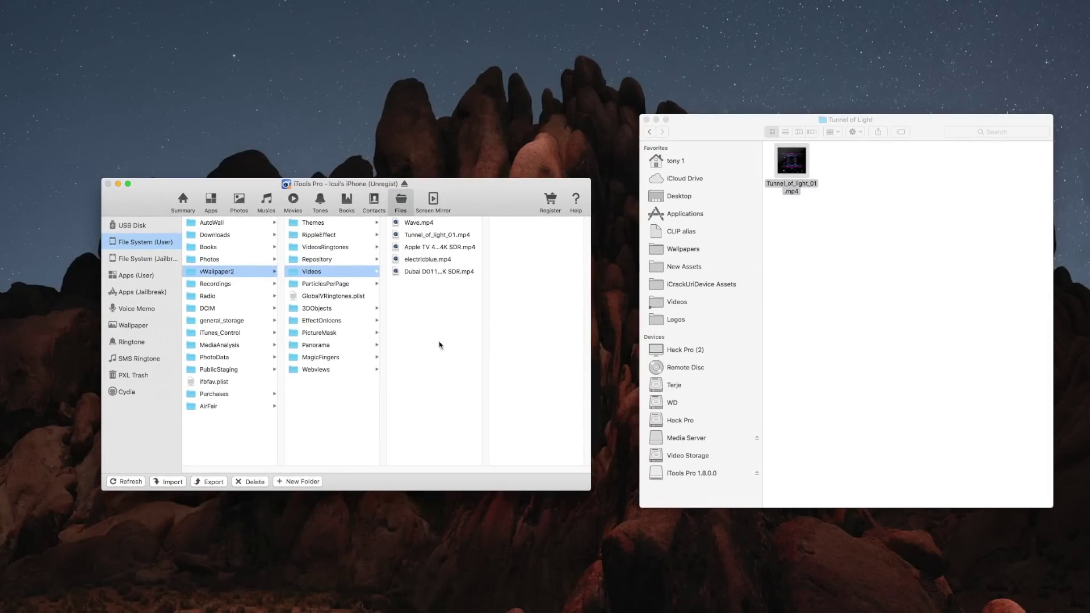
pyautogui.click(843, 221)
pyautogui.click(426, 301)
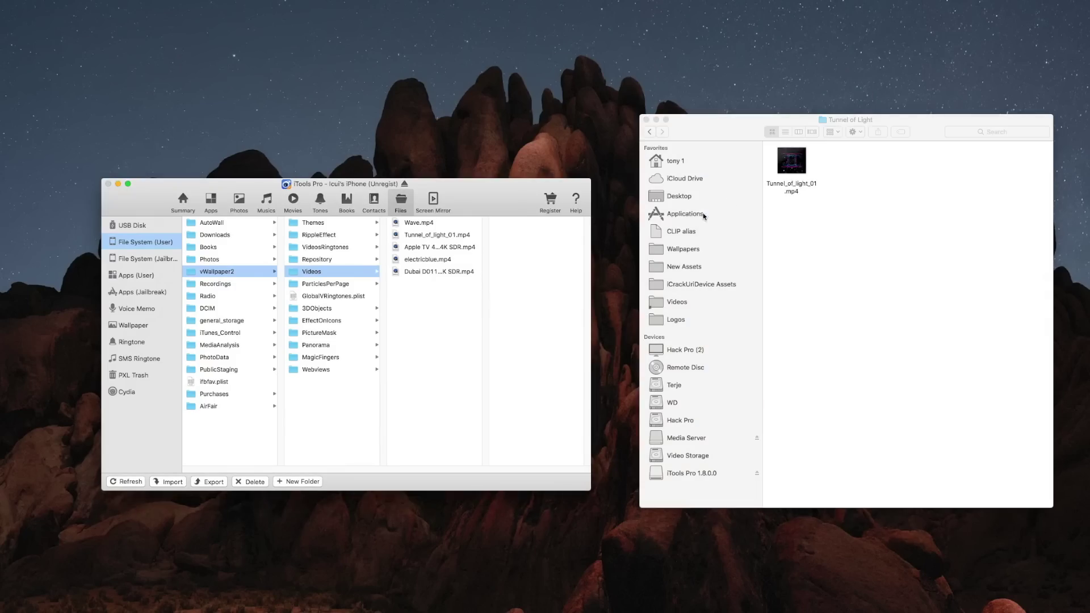
pyautogui.click(792, 161)
pyautogui.press('space')
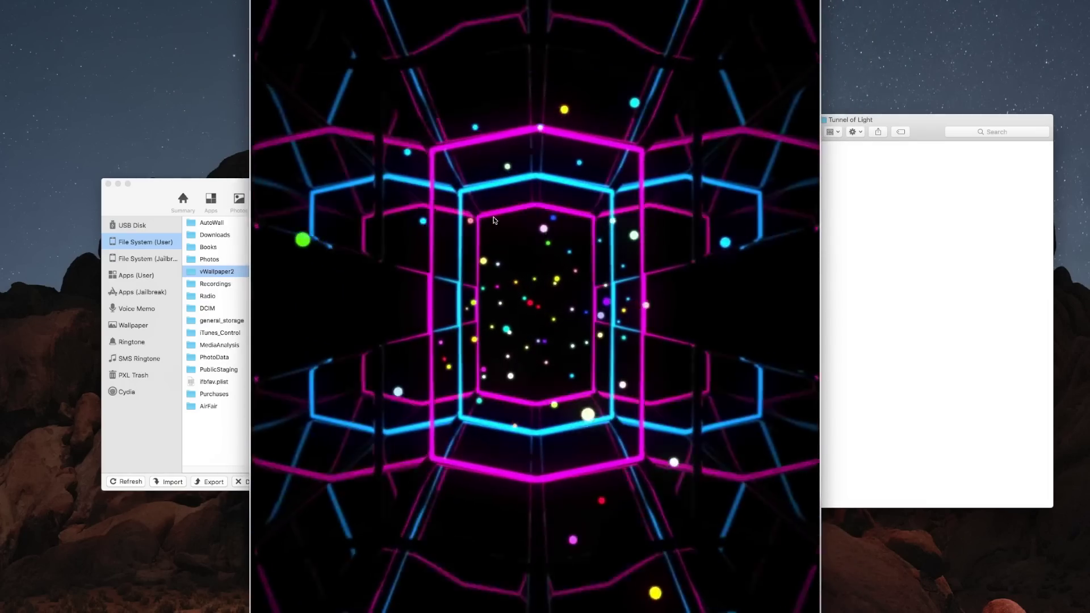
pyautogui.press('space')
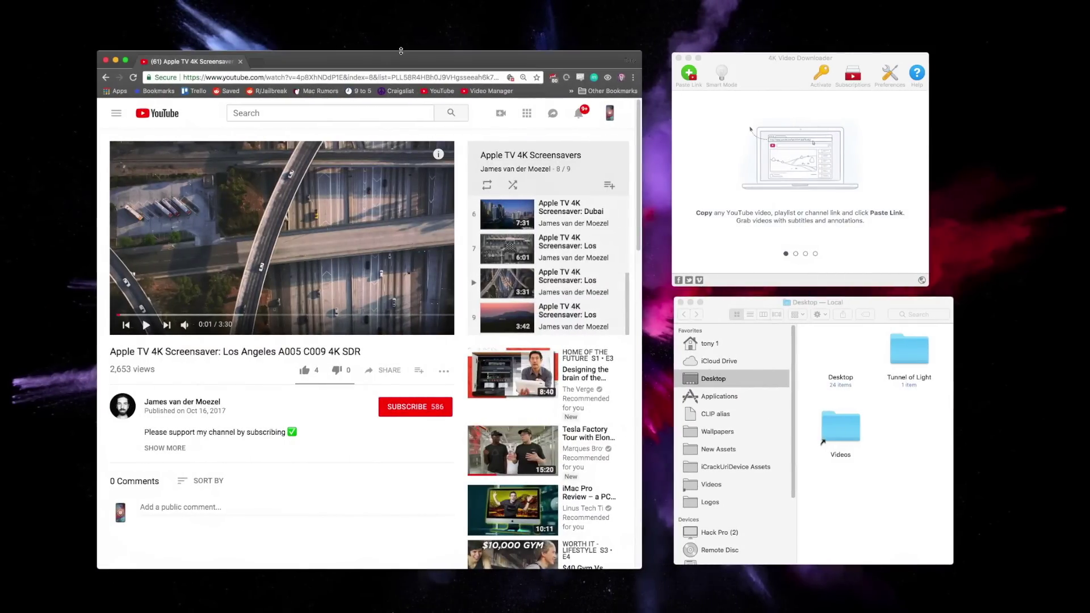
pyautogui.moveTo(412, 48); pyautogui.dragTo(400, 55)
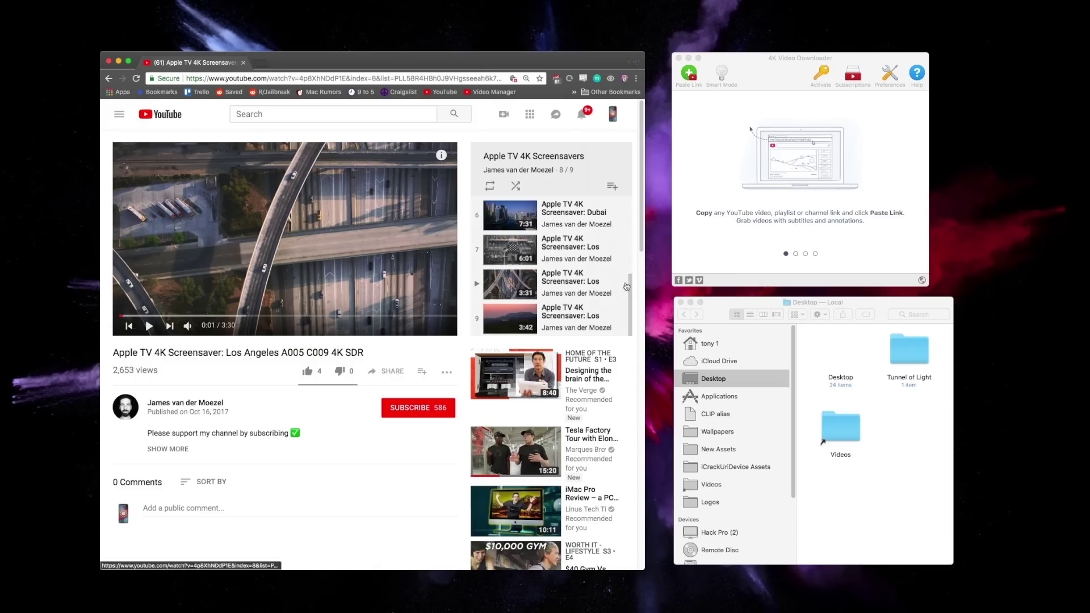
pyautogui.moveTo(630, 288)
pyautogui.mouseDown()
pyautogui.moveTo(631, 206)
pyautogui.moveTo(633, 296)
pyautogui.mouseUp()
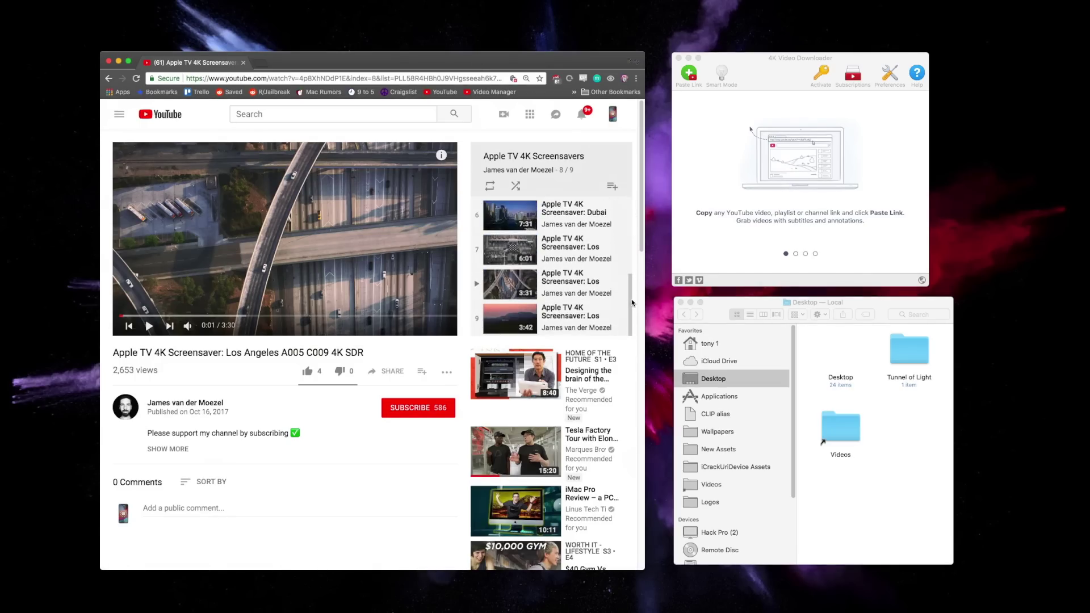
pyautogui.moveTo(155, 353); pyautogui.dragTo(174, 352)
pyautogui.click(171, 352)
pyautogui.moveTo(436, 62); pyautogui.dragTo(435, 59)
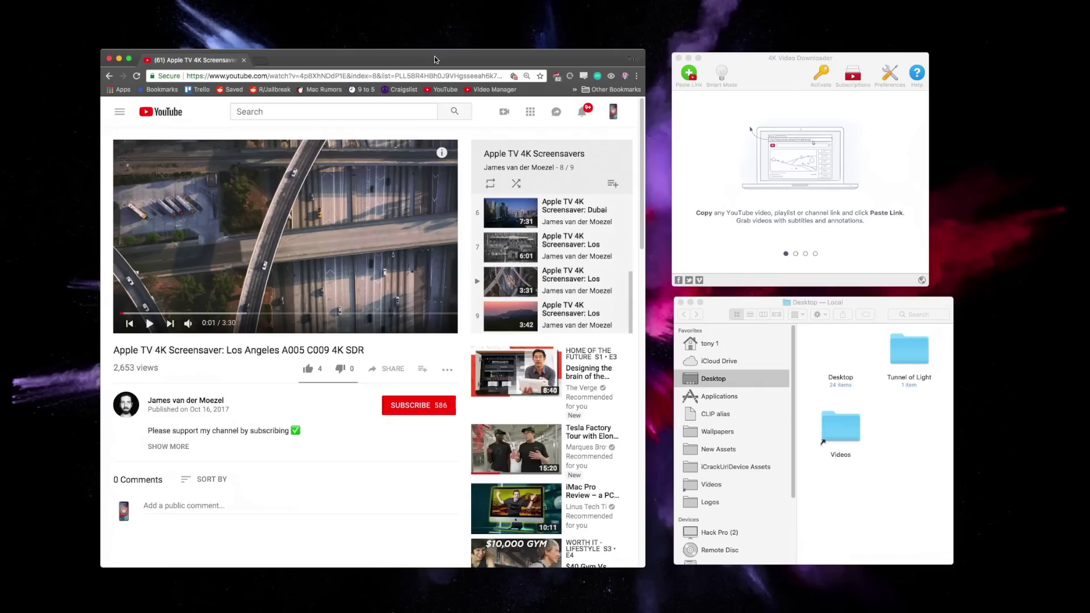
# Search the web for the iPhone X screen resolution (2436 x 1125)
pyautogui.click(262, 59)
pyautogui.write('iphone x')
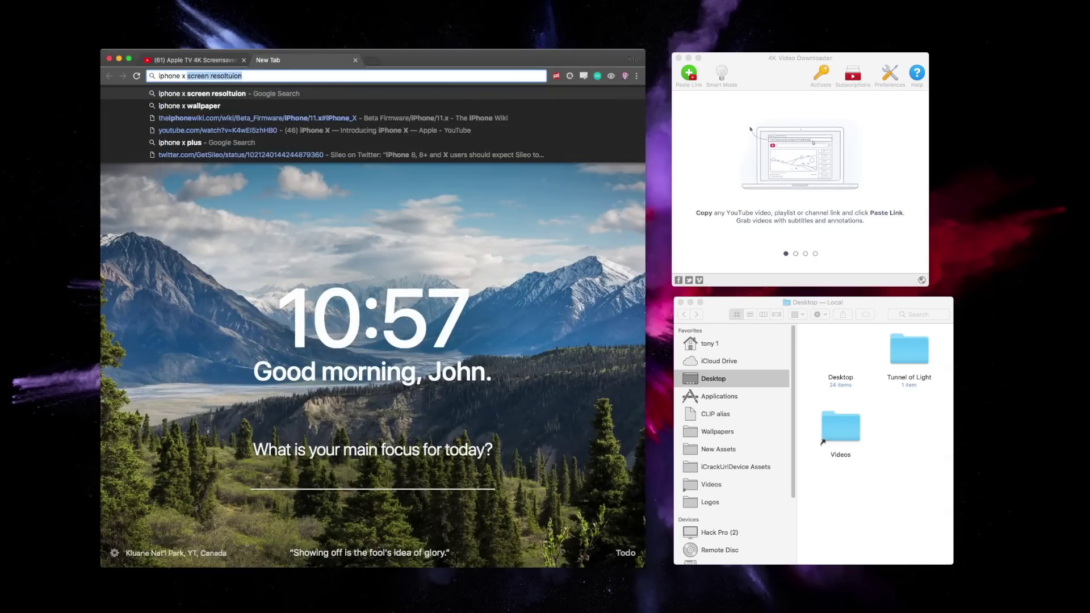
pyautogui.press('Return')
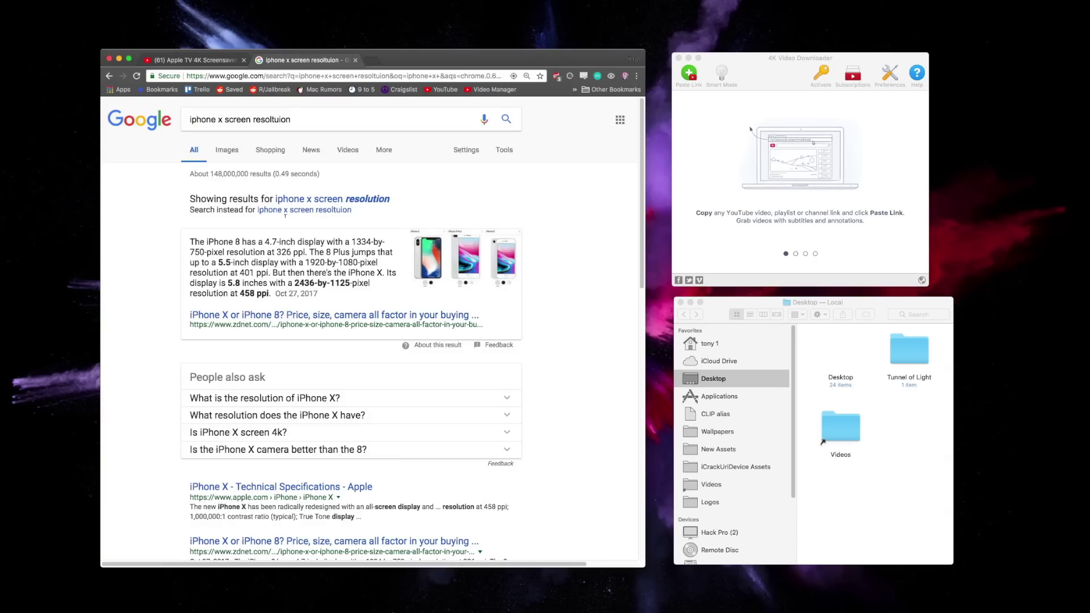
# Return to the YouTube Los Angeles screensaver tab and select its web address
pyautogui.click(196, 60)
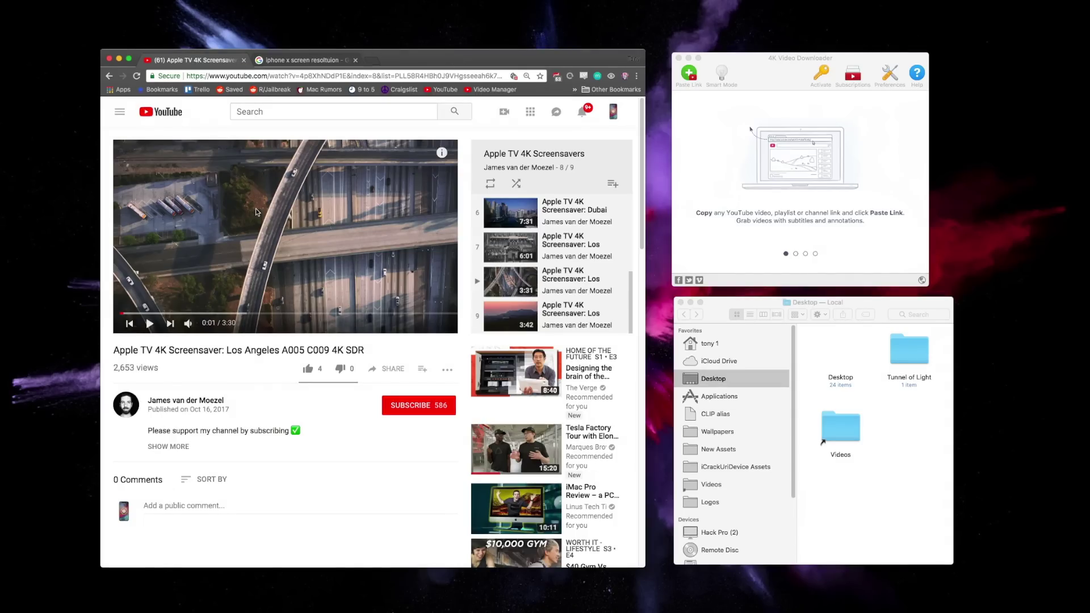
pyautogui.click(286, 77)
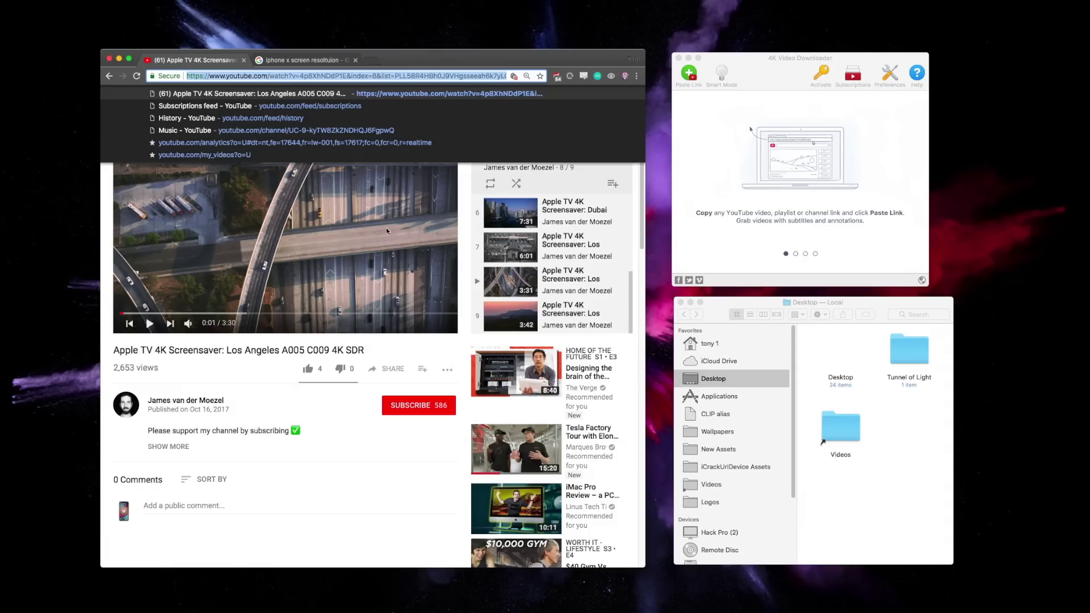
pyautogui.click(343, 470)
pyautogui.click(776, 85)
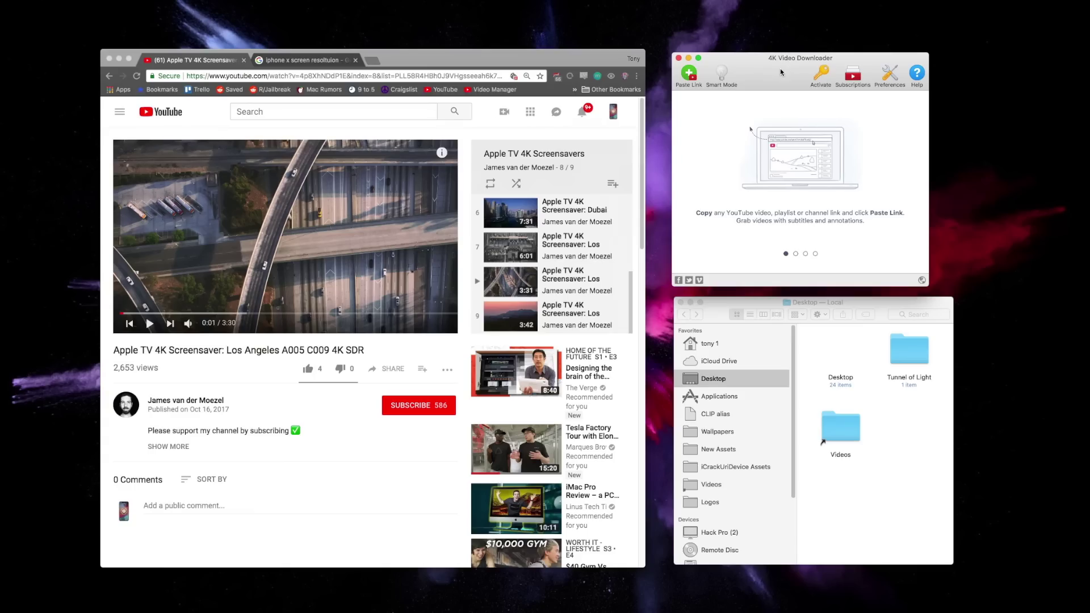
# Paste the YouTube link into 4K Video Downloader and download only this clip, not the playlist
pyautogui.moveTo(781, 72); pyautogui.dragTo(795, 65)
pyautogui.click(707, 70)
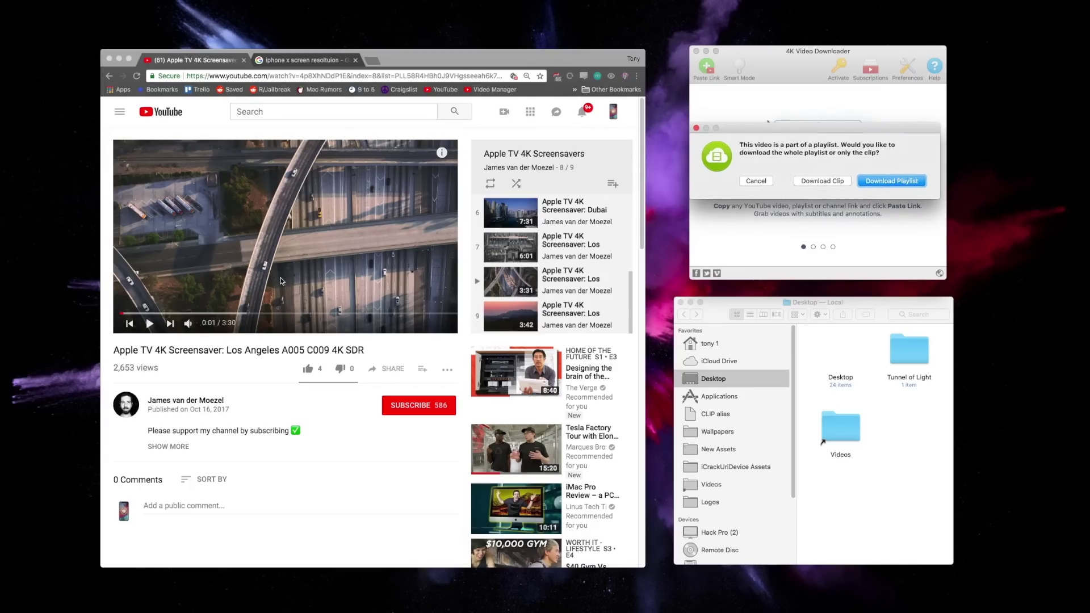
pyautogui.click(829, 182)
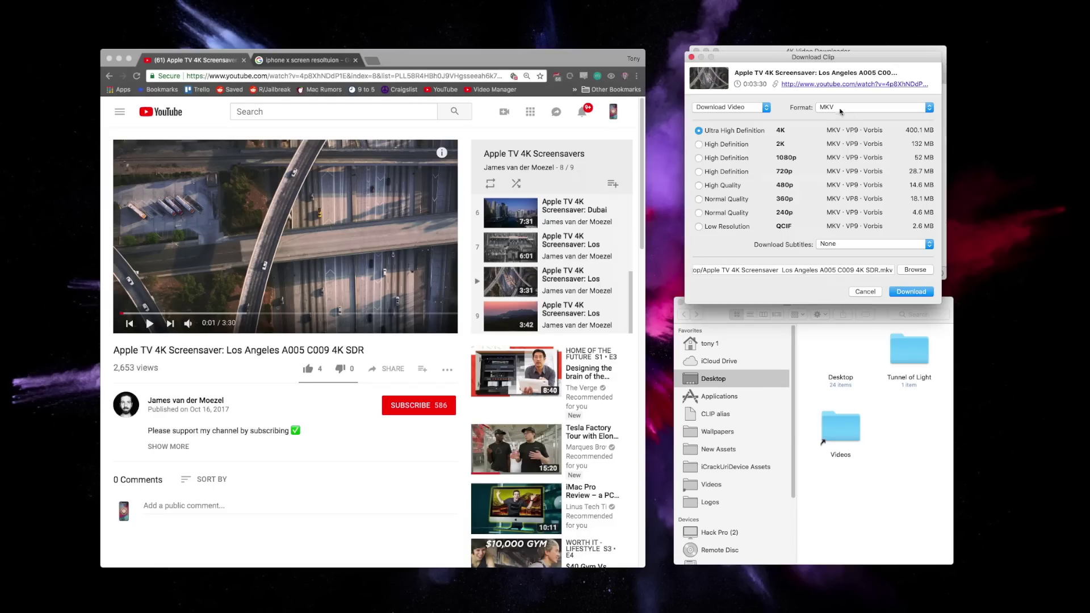
# Set the download format to MKV at Ultra High Definition 4K and start the download
pyautogui.click(841, 107)
pyautogui.click(835, 98)
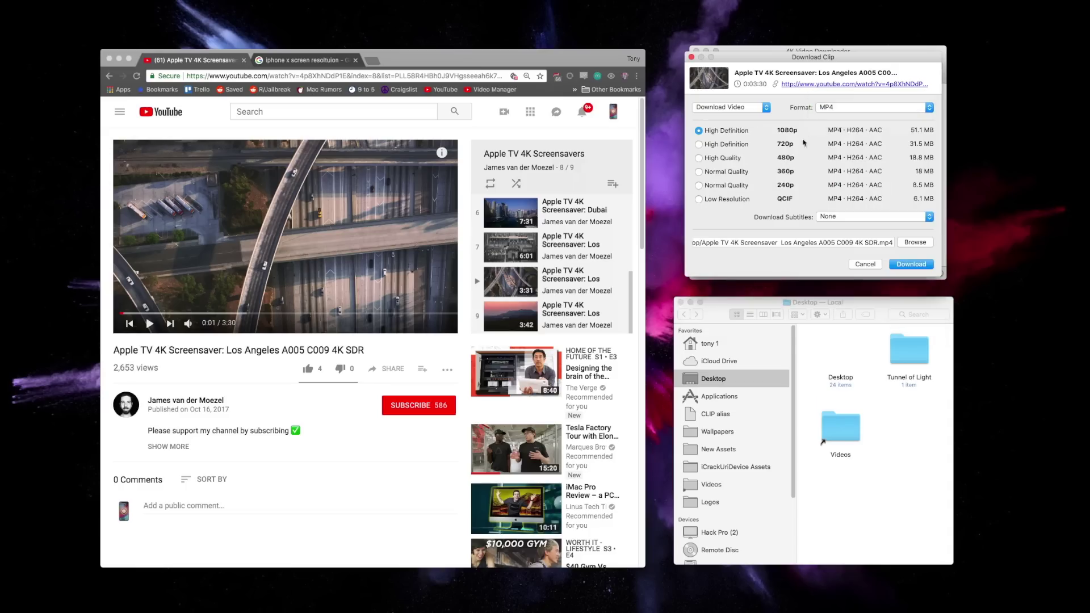
pyautogui.click(827, 112)
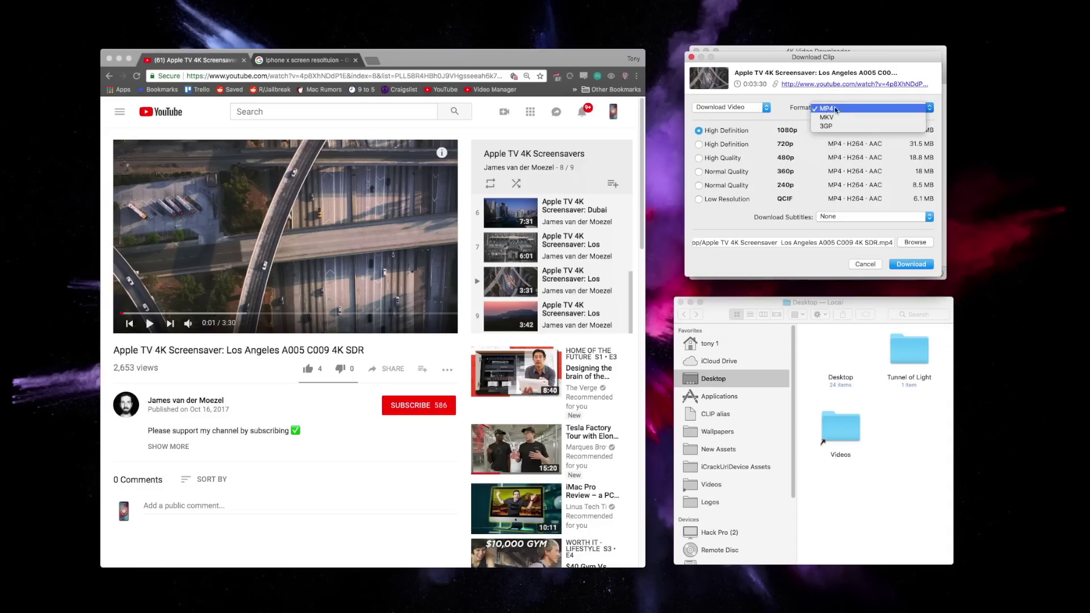
pyautogui.click(798, 108)
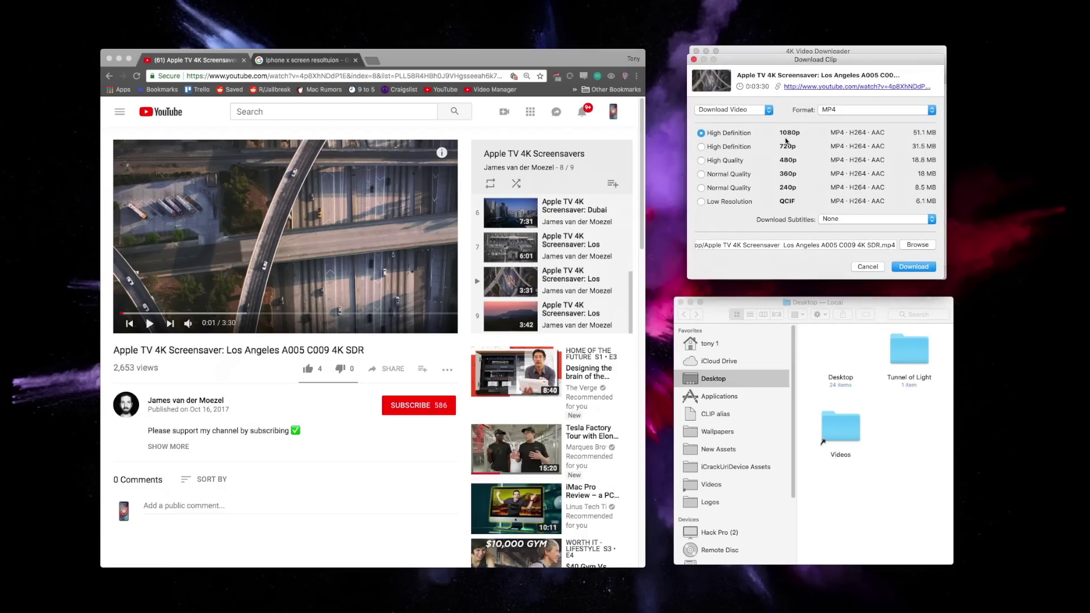
pyautogui.click(840, 111)
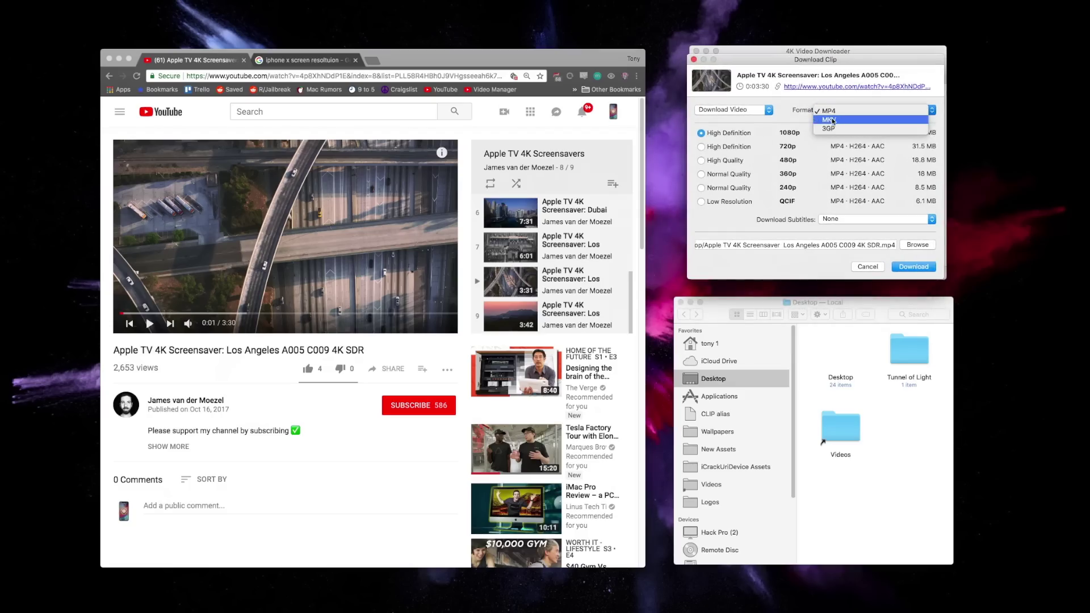
pyautogui.click(849, 122)
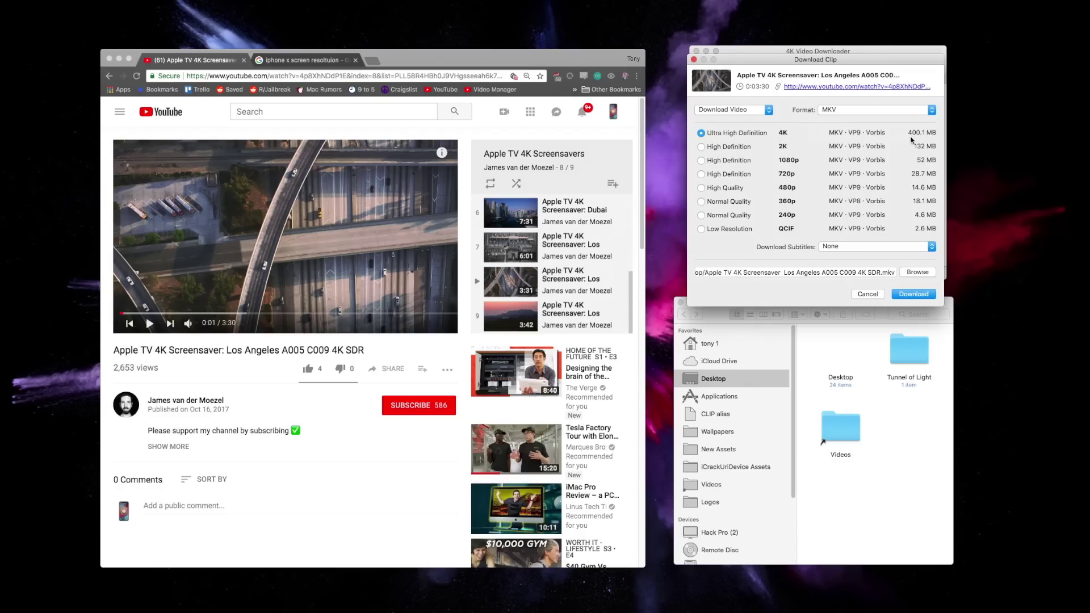
pyautogui.click(914, 295)
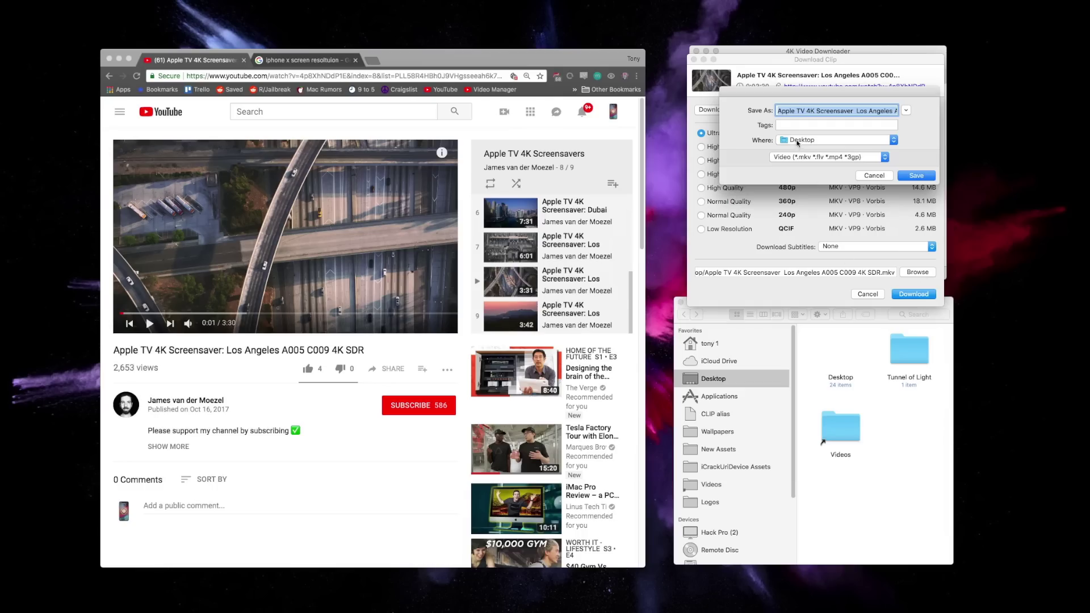
# Save the 400.1 MB Los Angeles clip to the Desktop and select the downloaded MKV
pyautogui.click(921, 177)
pyautogui.click(926, 296)
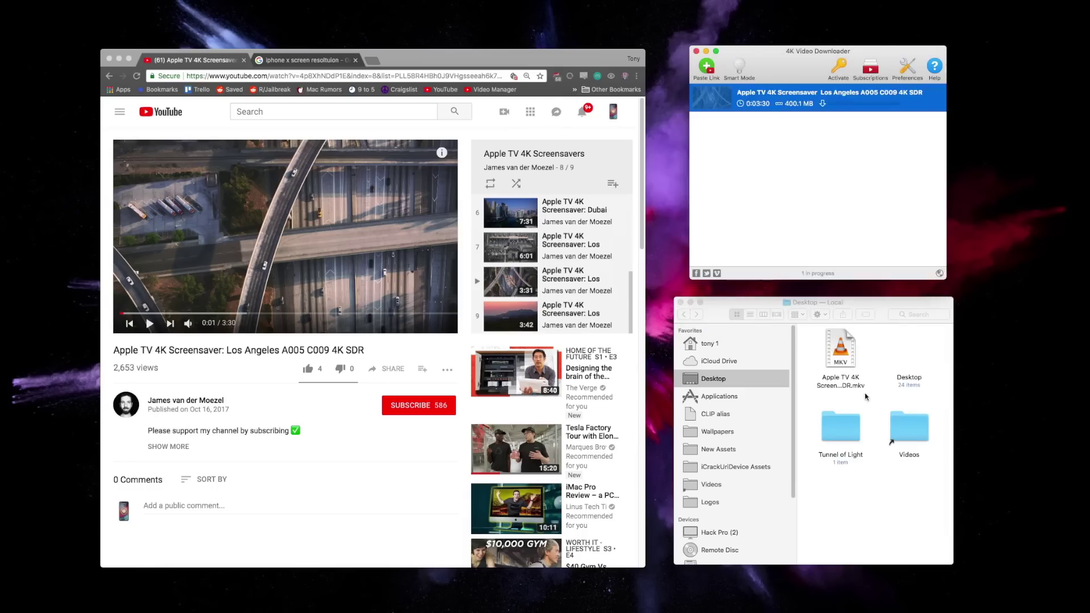
pyautogui.click(835, 366)
pyautogui.click(851, 427)
pyautogui.click(837, 154)
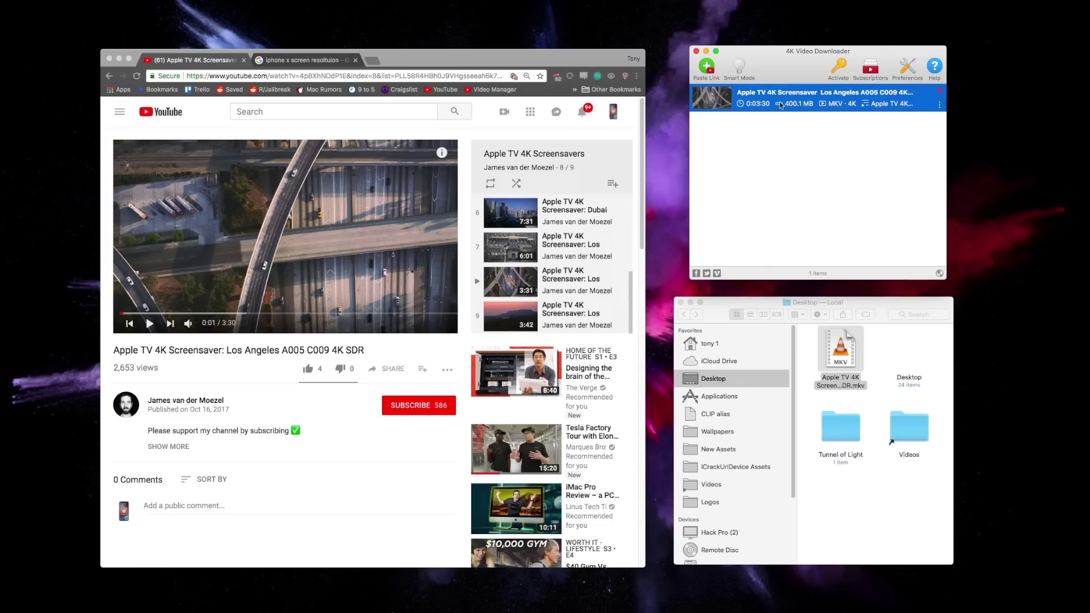
pyautogui.click(844, 349)
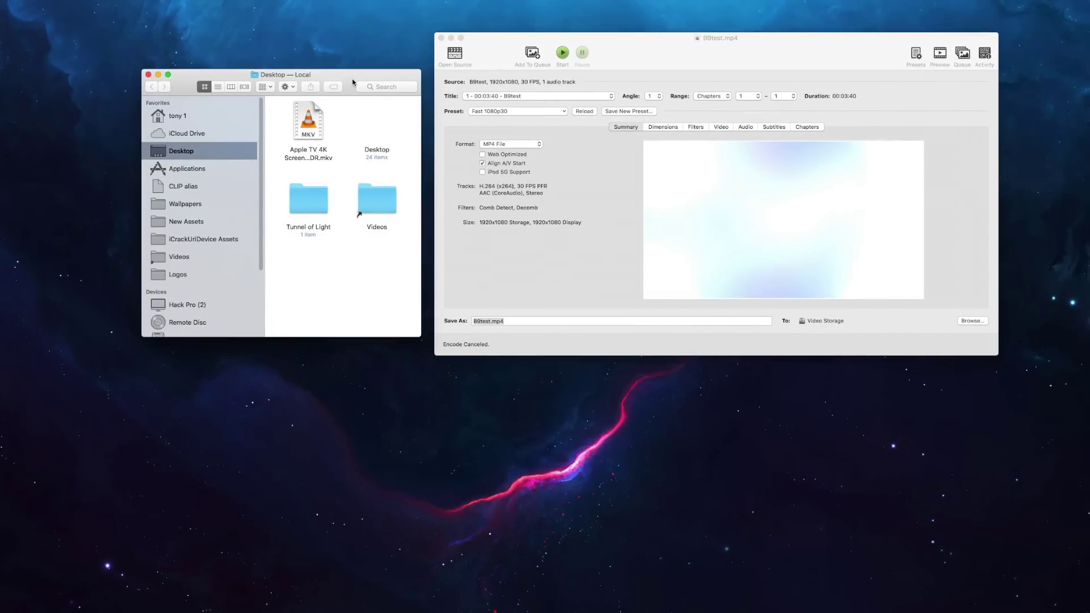
# Load the downloaded Los Angeles MKV into HandBrake as the source
pyautogui.click(310, 120)
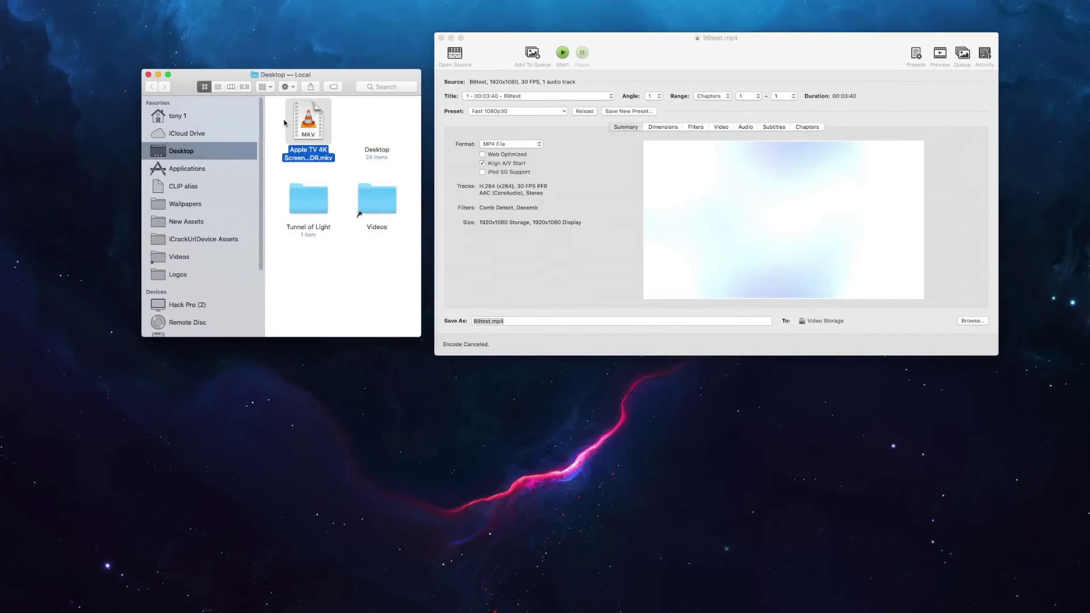
pyautogui.click(305, 128)
pyautogui.moveTo(325, 157); pyautogui.dragTo(701, 178)
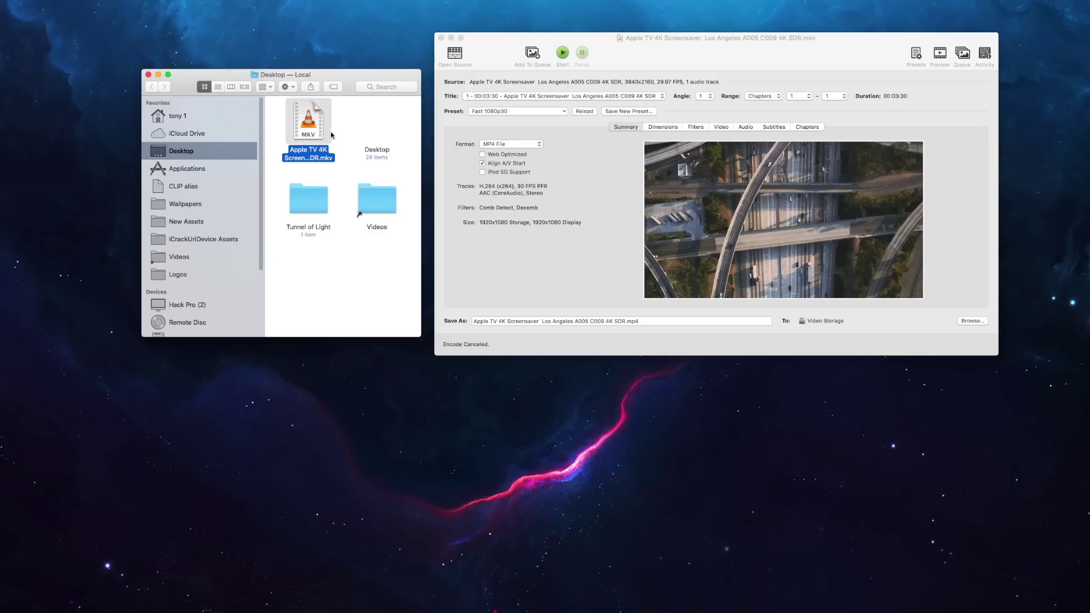
pyautogui.click(602, 183)
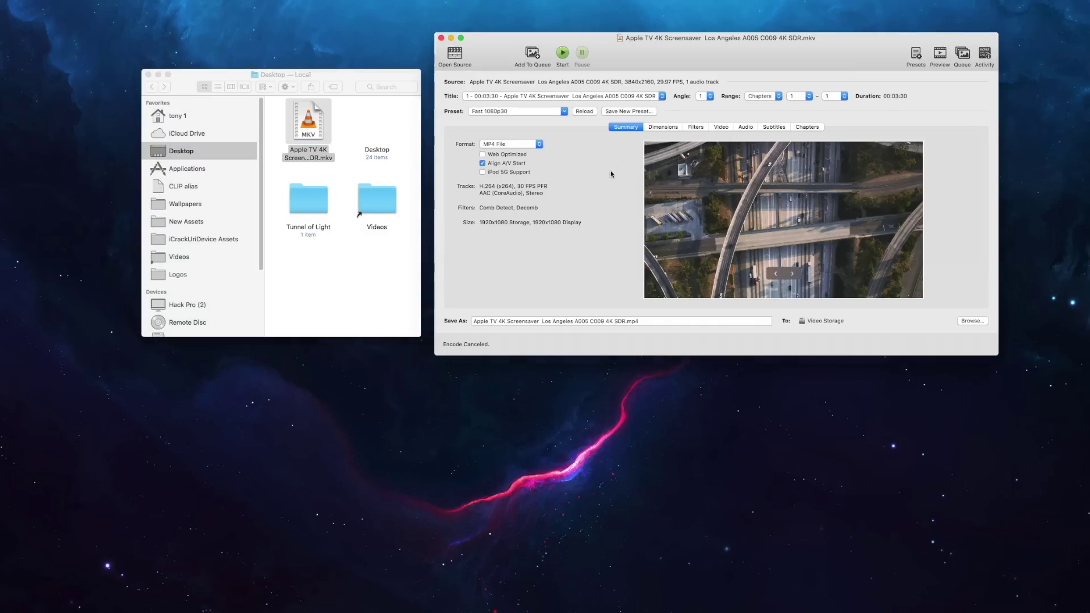
# Set the output storage size to 3840 x 2160 in the Dimensions settings
pyautogui.click(662, 127)
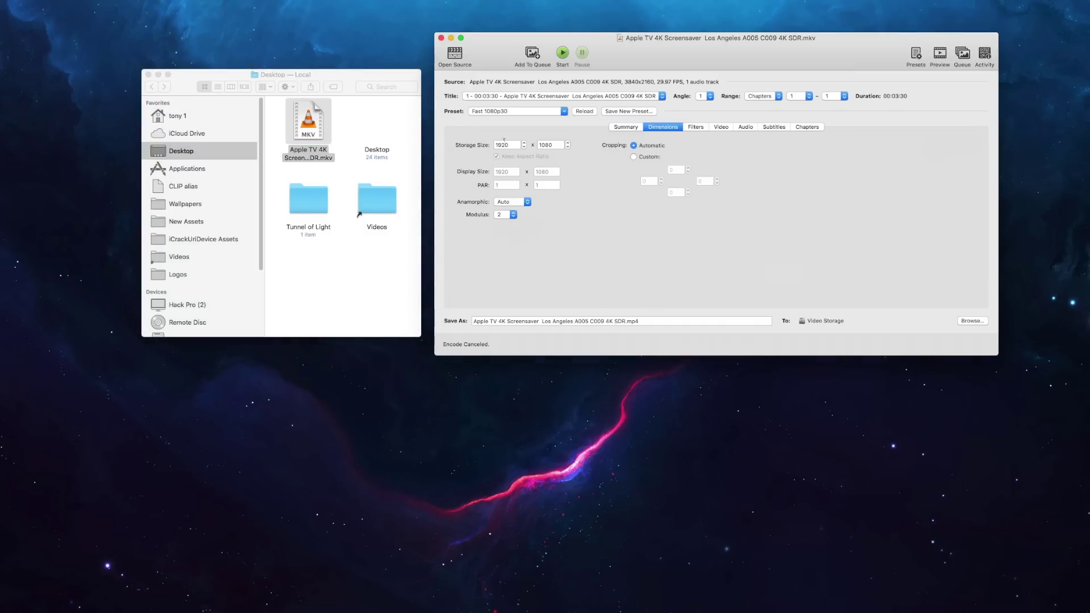
pyautogui.click(497, 144)
pyautogui.write('3840')
pyautogui.press('Tab')
pyautogui.write('21')
# Choose the Desktop as HandBrake's output folder
pyautogui.click(973, 321)
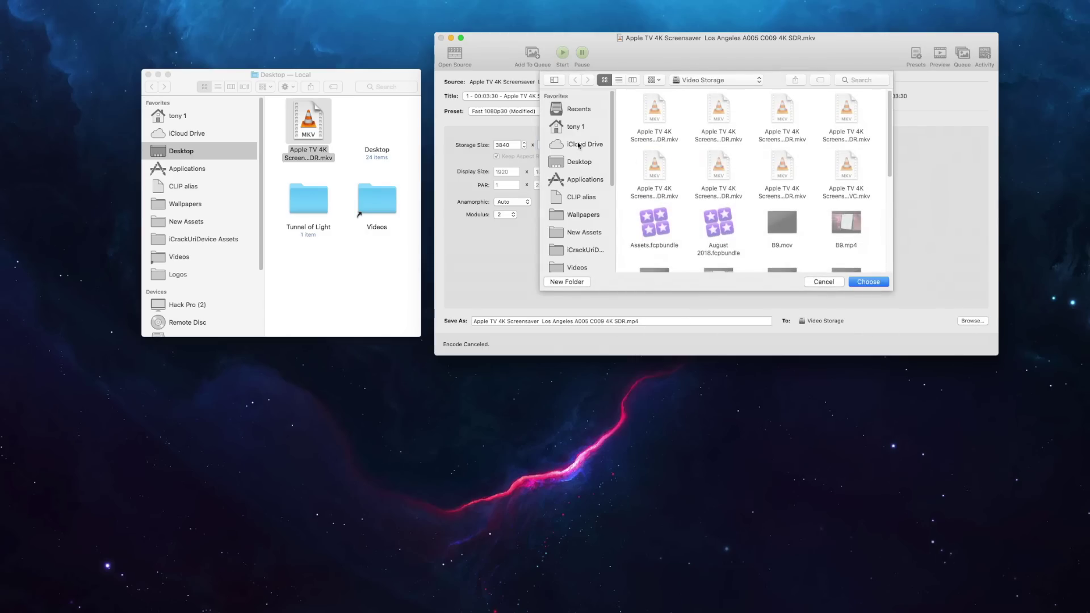
pyautogui.click(579, 162)
pyautogui.click(868, 282)
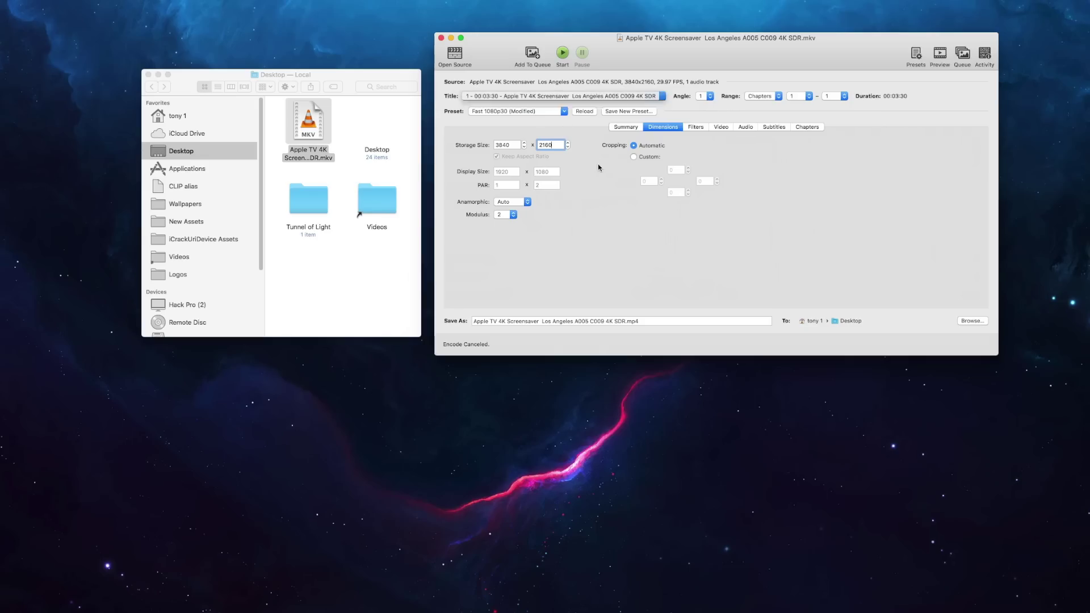
# Add 'iPhone' to the output MP4 name and start encoding it
pyautogui.click(625, 321)
pyautogui.write('iPhone')
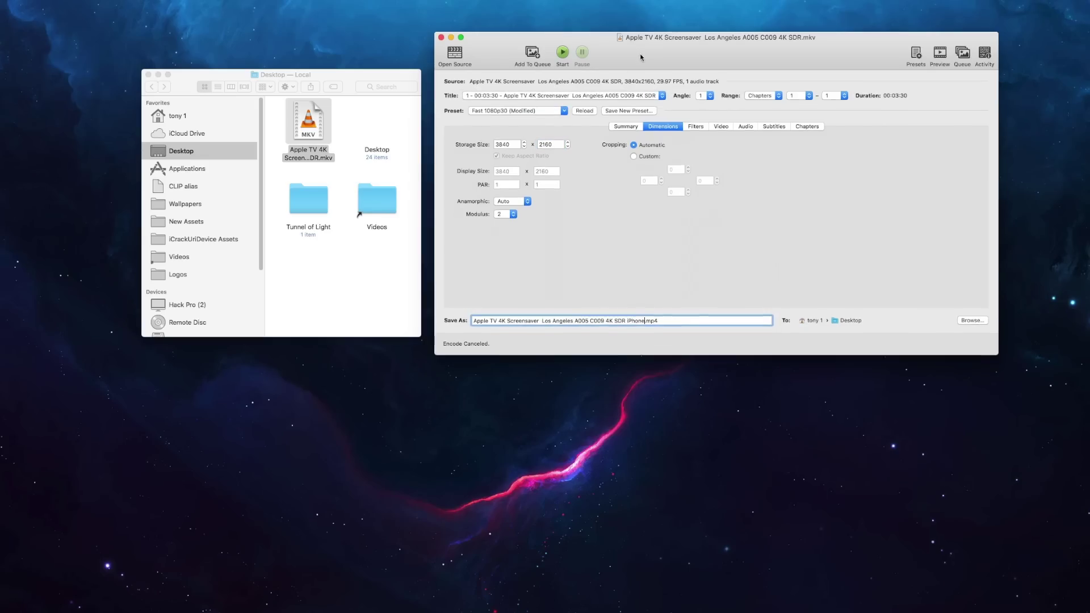
pyautogui.press('super+s')
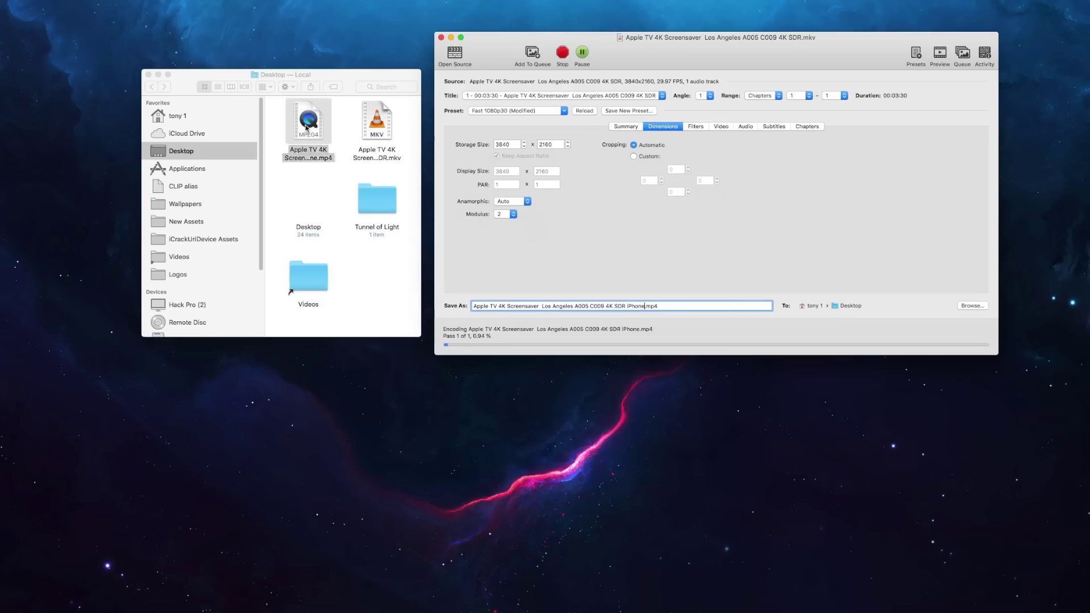
pyautogui.click(311, 115)
pyautogui.click(484, 341)
pyautogui.click(315, 135)
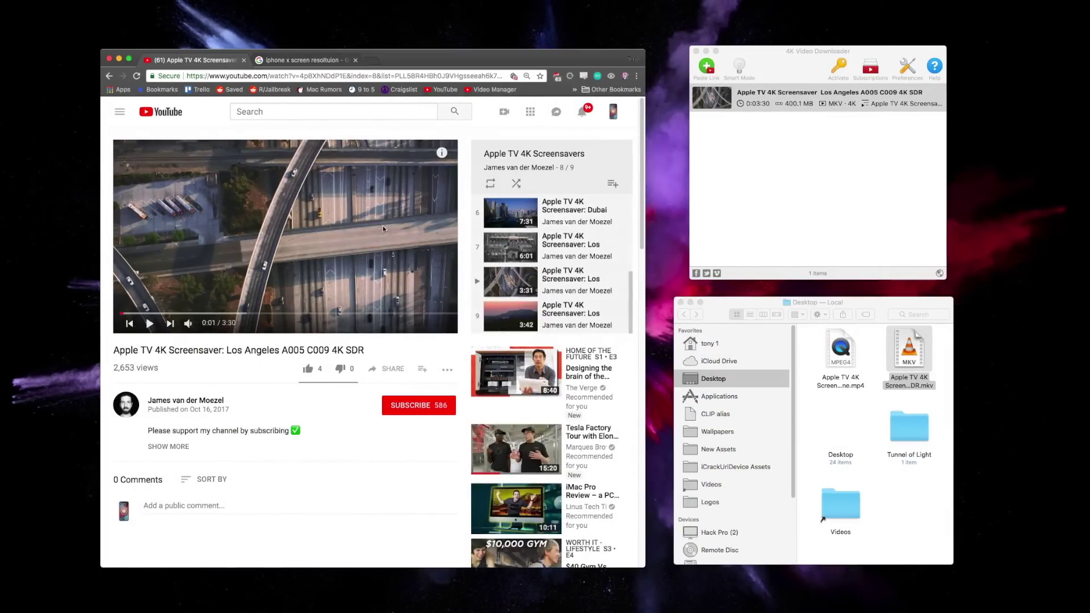
# Check the finished downloads, return to the iPhone MP4 encode, and open the Apple TV 4K ScreenSavers folder
pyautogui.click(794, 63)
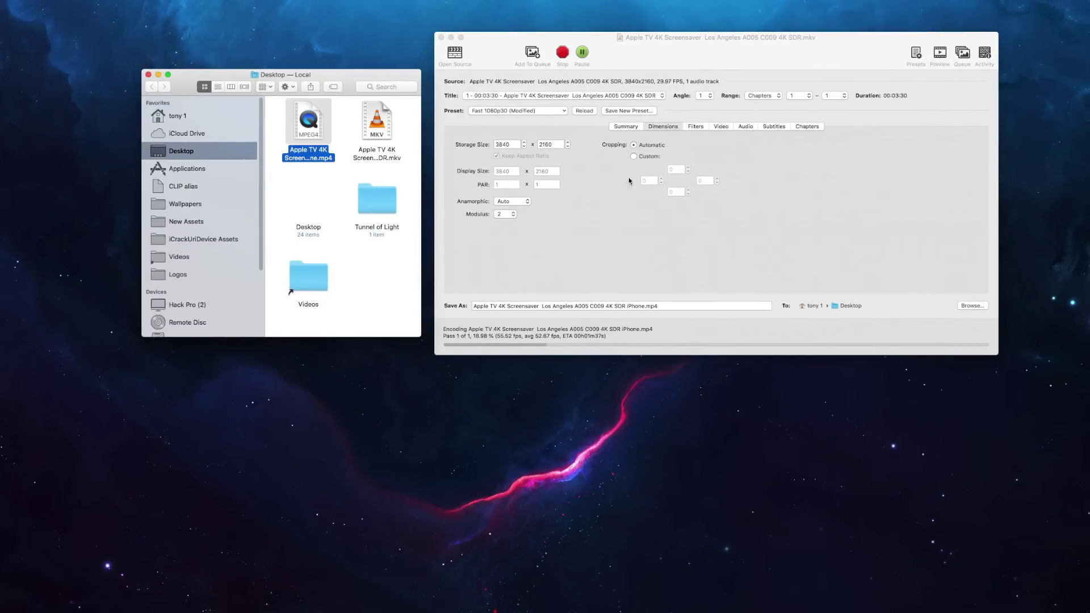
pyautogui.click(750, 190)
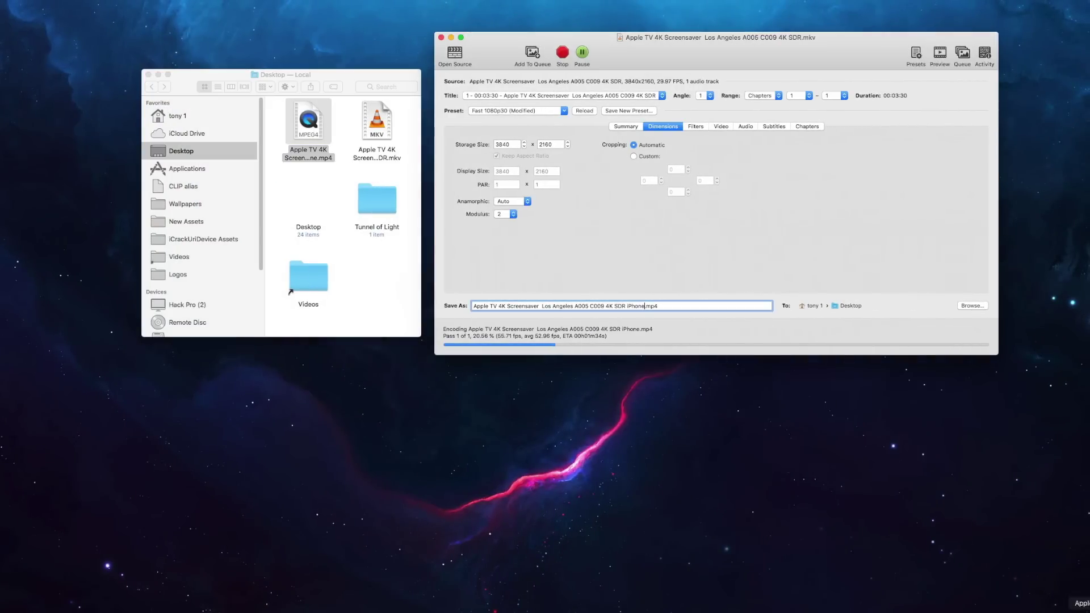
pyautogui.doubleClick(1076, 573)
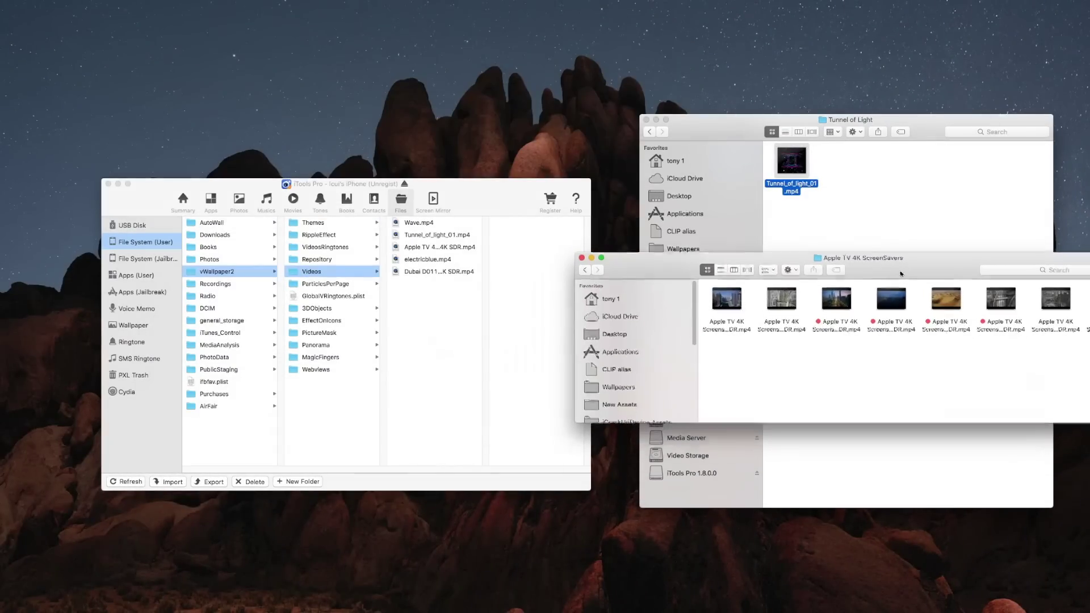
# Resize and reposition the ScreenSavers folder window, then select all eight screensaver videos
pyautogui.moveTo(1089, 419); pyautogui.dragTo(1039, 494)
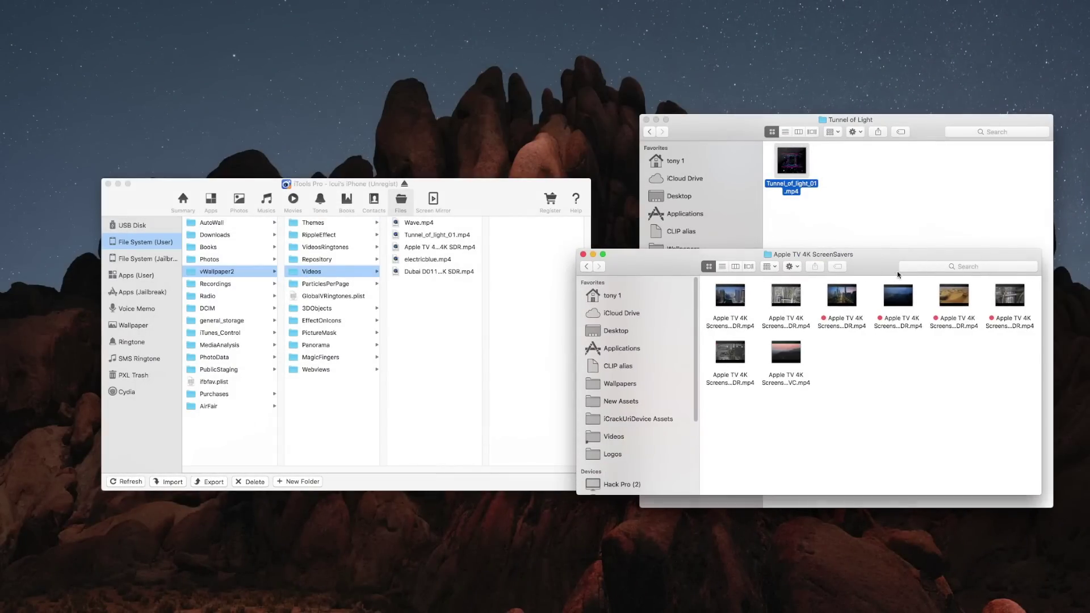
pyautogui.moveTo(885, 259); pyautogui.dragTo(939, 233)
pyautogui.press('super+a')
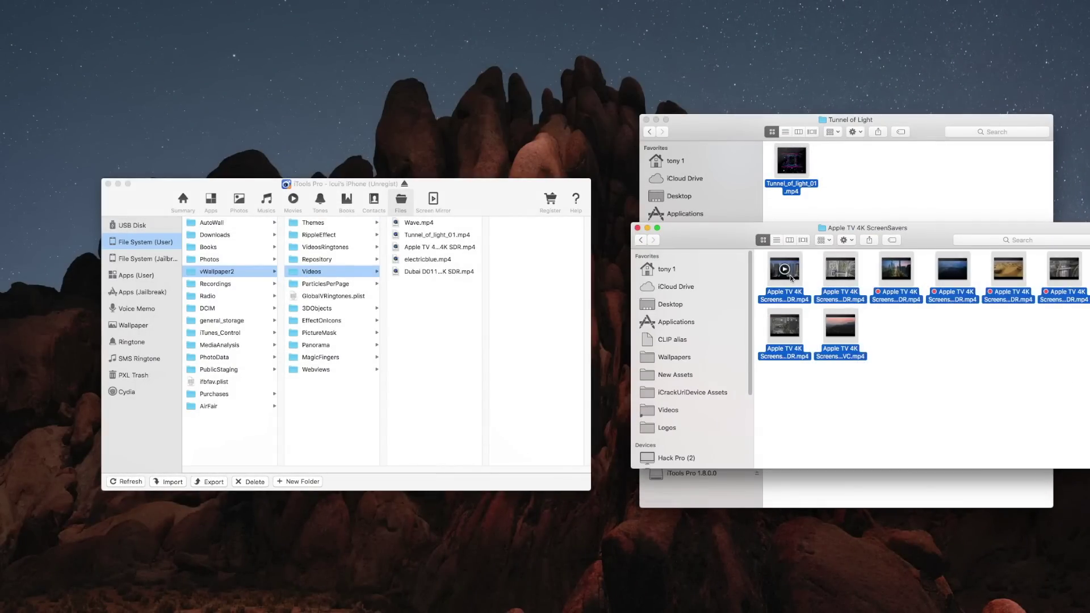
# Drop the eight videos into vWallpaper2 > Videos, passing the trial notice and approving overwrites
pyautogui.moveTo(784, 271); pyautogui.dragTo(428, 318)
pyautogui.click(628, 169)
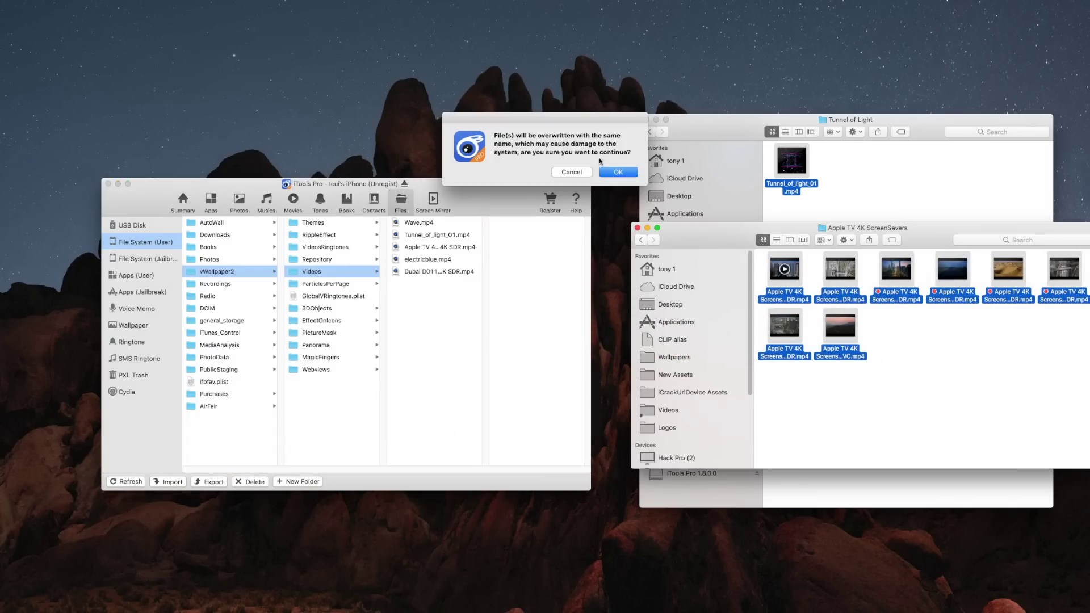
pyautogui.click(619, 172)
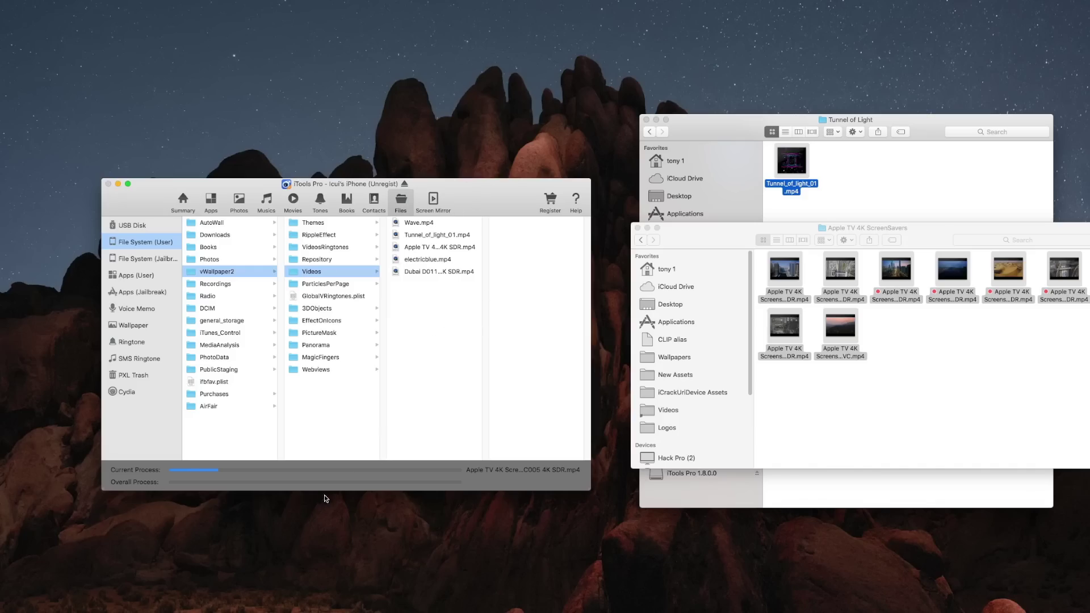
pyautogui.moveTo(941, 228)
pyautogui.mouseDown()
pyautogui.moveTo(884, 223)
pyautogui.moveTo(925, 222)
pyautogui.mouseUp()
pyautogui.moveTo(496, 196); pyautogui.dragTo(481, 195)
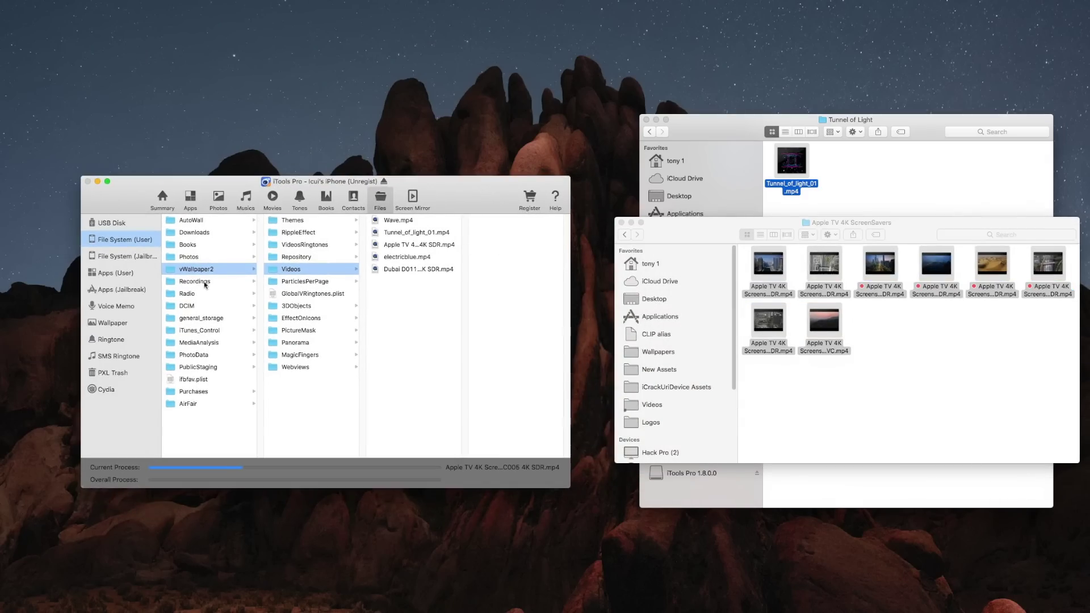